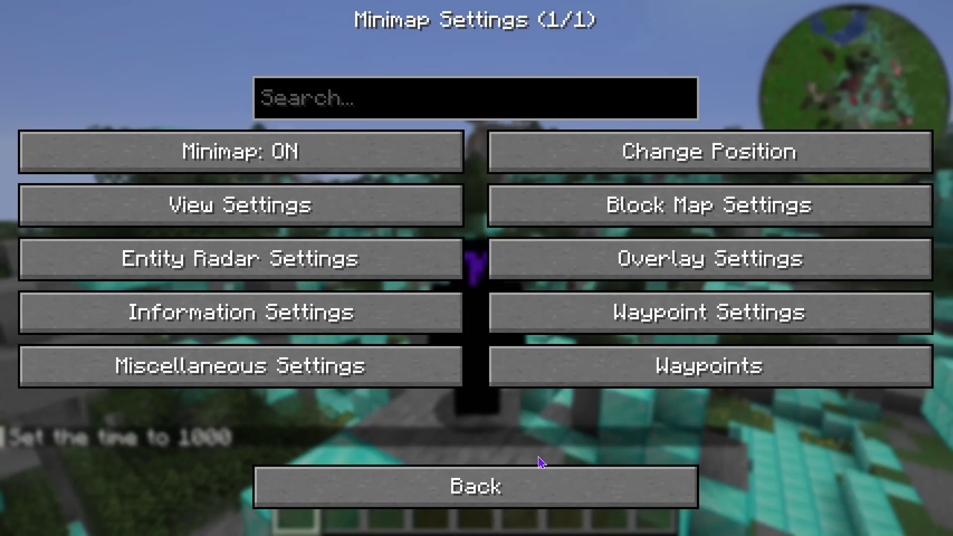
{"action": "left_click", "coordinate": [543, 470]}
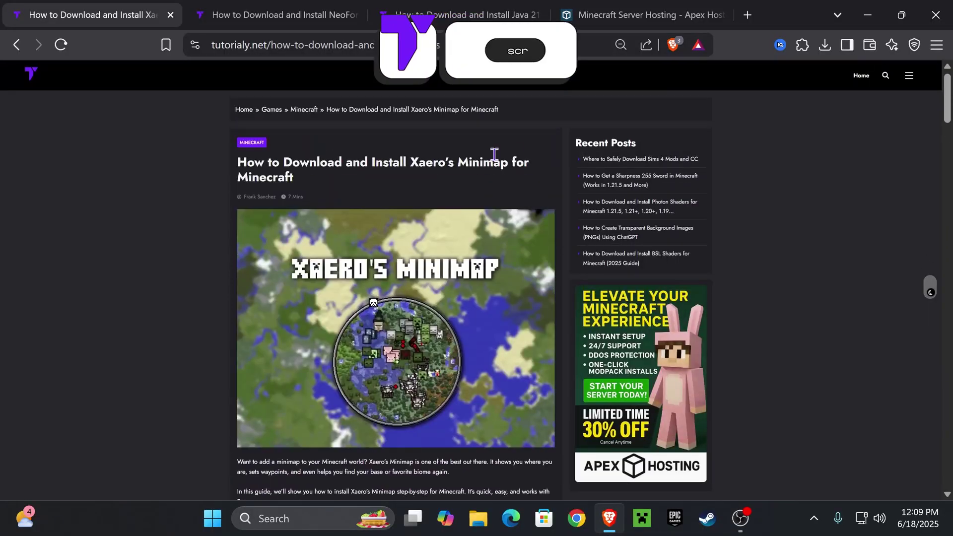
- Go to the download section of the Xaero's Minimap guide and open the mod's CurseForge files page from it
{"action": "scroll", "coordinate": [676, 301], "scroll_direction": "down", "scroll_amount": 15}
{"action": "scroll", "coordinate": [676, 302], "scroll_direction": "up", "scroll_amount": 15}
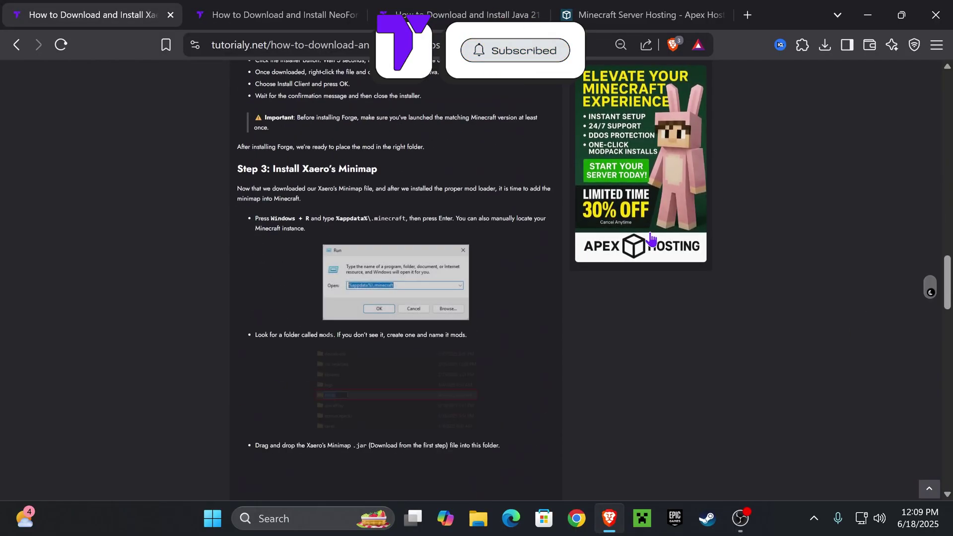
{"action": "scroll", "coordinate": [419, 312], "scroll_direction": "down", "scroll_amount": 4}
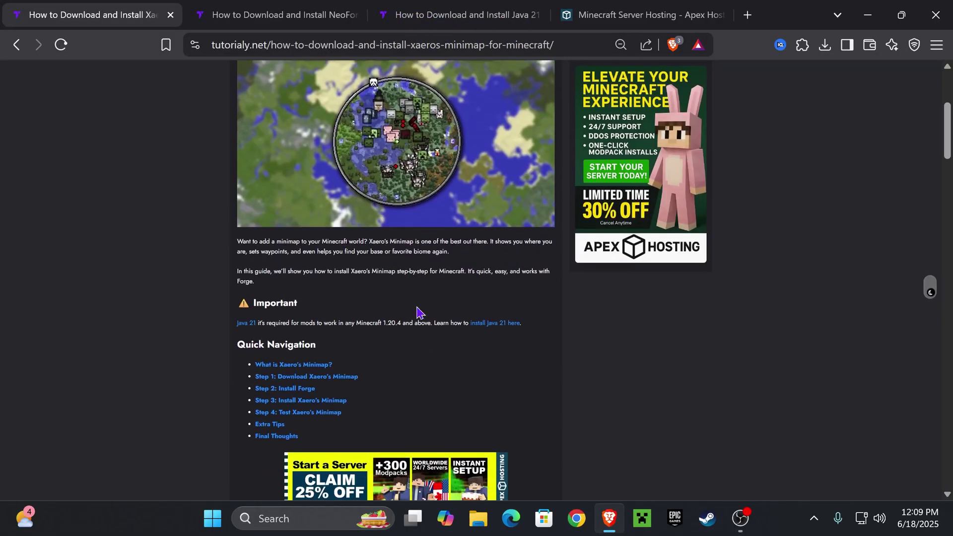
{"action": "scroll", "coordinate": [447, 293], "scroll_direction": "down", "scroll_amount": 2}
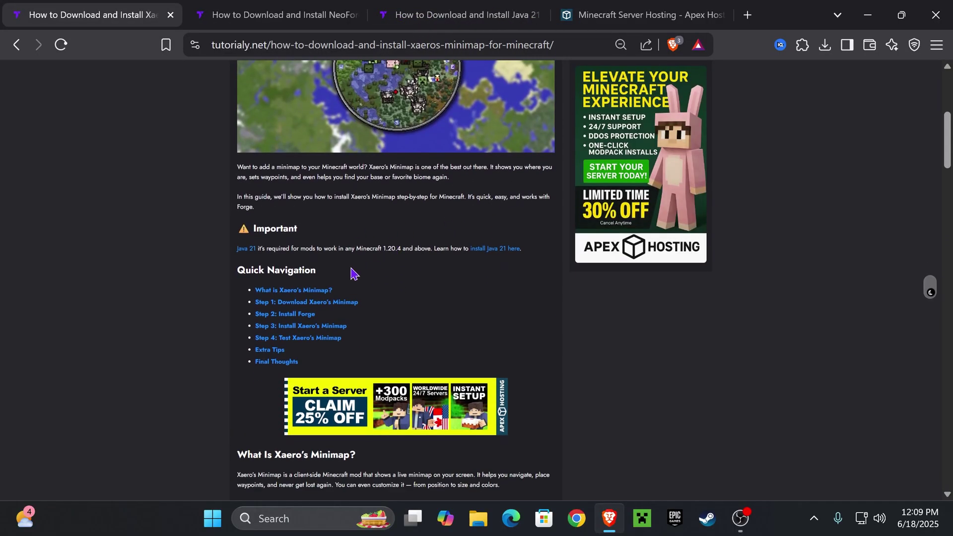
{"action": "left_click", "coordinate": [298, 303]}
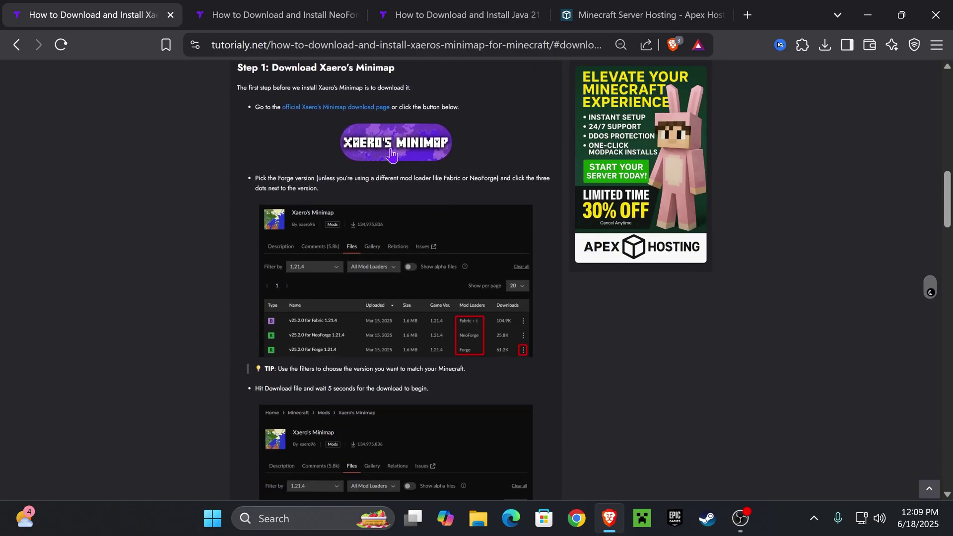
{"action": "left_click", "coordinate": [401, 147]}
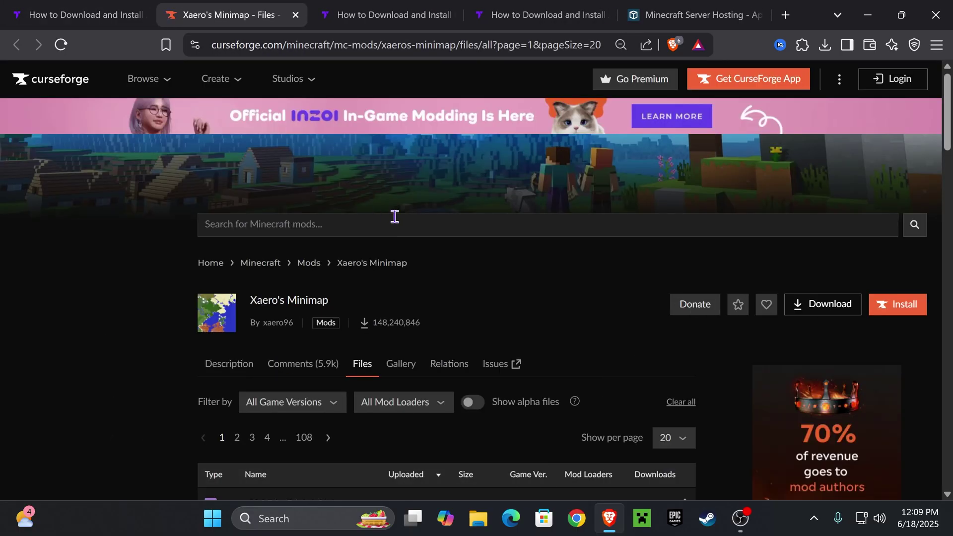
- Filter the mod files to game version 1.21.6 and download the file v25.2.7 for NeoForge 1.21.6
{"action": "scroll", "coordinate": [531, 224], "scroll_direction": "down", "scroll_amount": 1}
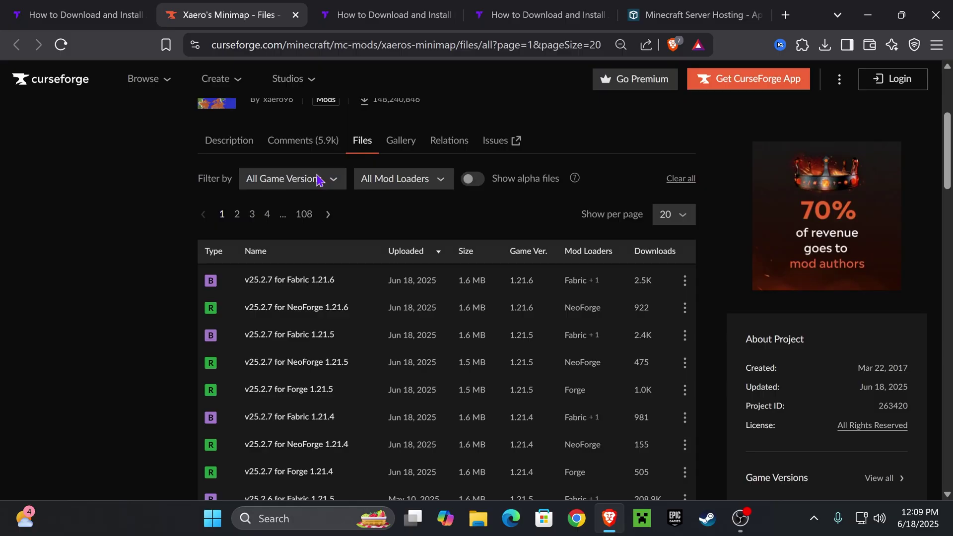
{"action": "left_click", "coordinate": [316, 181]}
{"action": "left_click", "coordinate": [254, 222]}
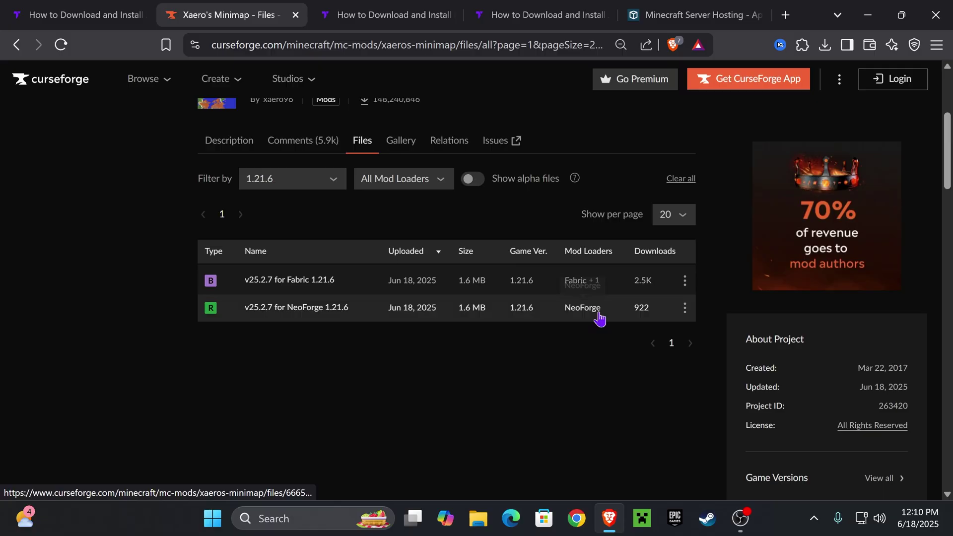
{"action": "left_click", "coordinate": [685, 309]}
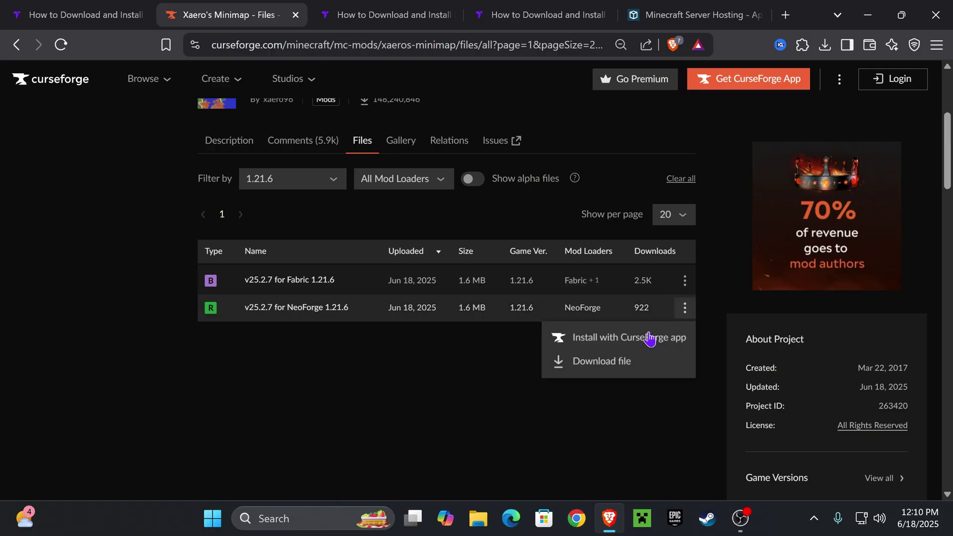
{"action": "left_click", "coordinate": [591, 365]}
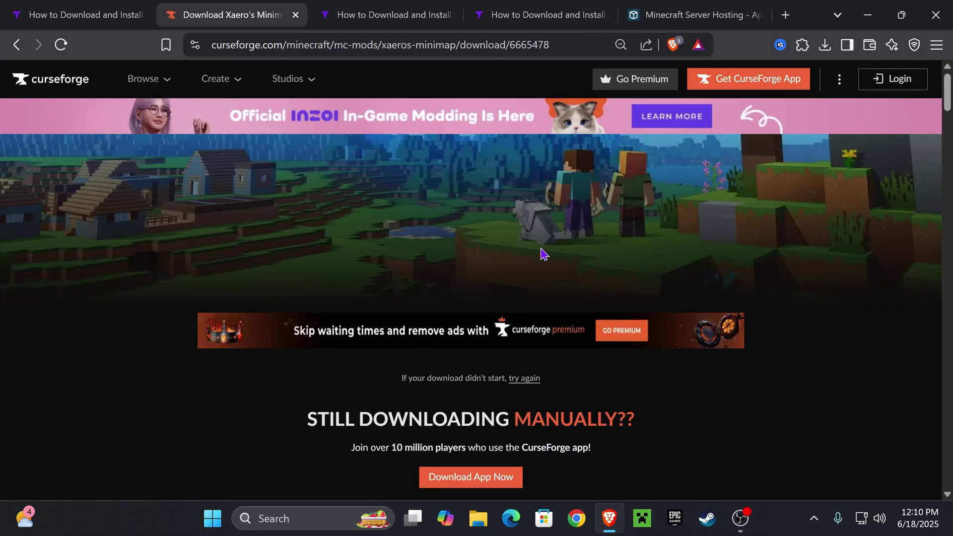
{"action": "left_click", "coordinate": [346, 330]}
- Place the downloaded Xaeros_Minimap_25.2.7_NeoForge_1.21.6 (1).jar from the browser's recent downloads on the desktop
{"action": "left_click_drag", "start_coordinate": [813, 10], "coordinate": [471, 402]}
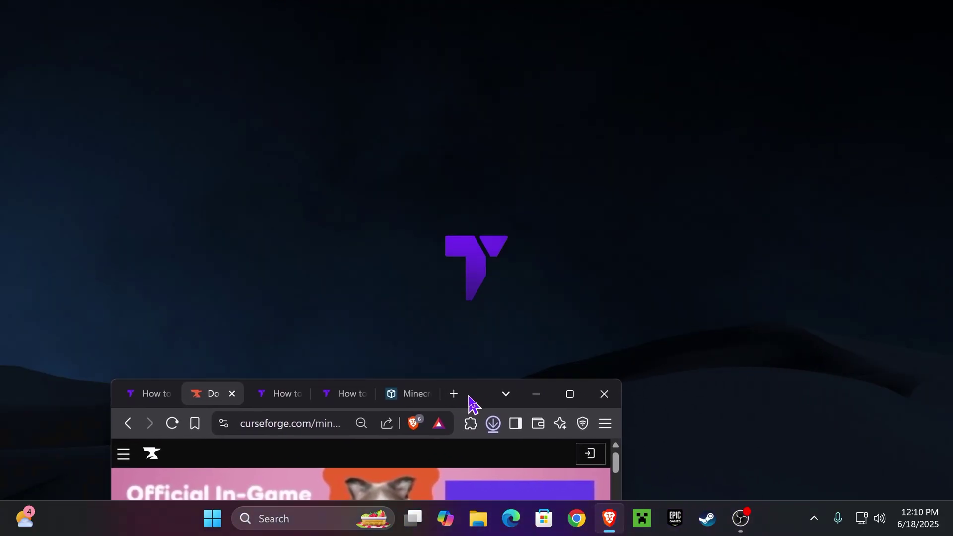
{"action": "left_click", "coordinate": [493, 425]}
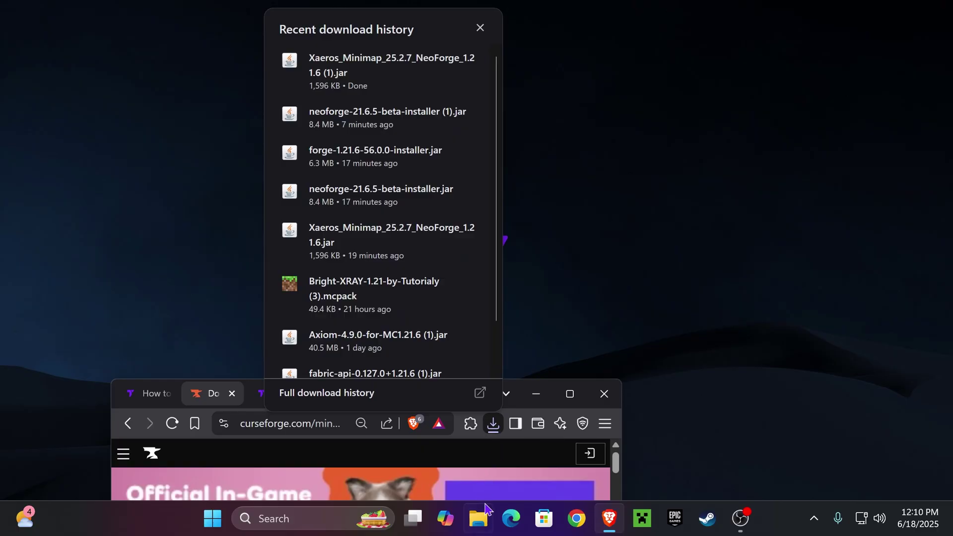
{"action": "left_click_drag", "start_coordinate": [358, 70], "coordinate": [590, 317]}
{"action": "key", "text": "super+d"}
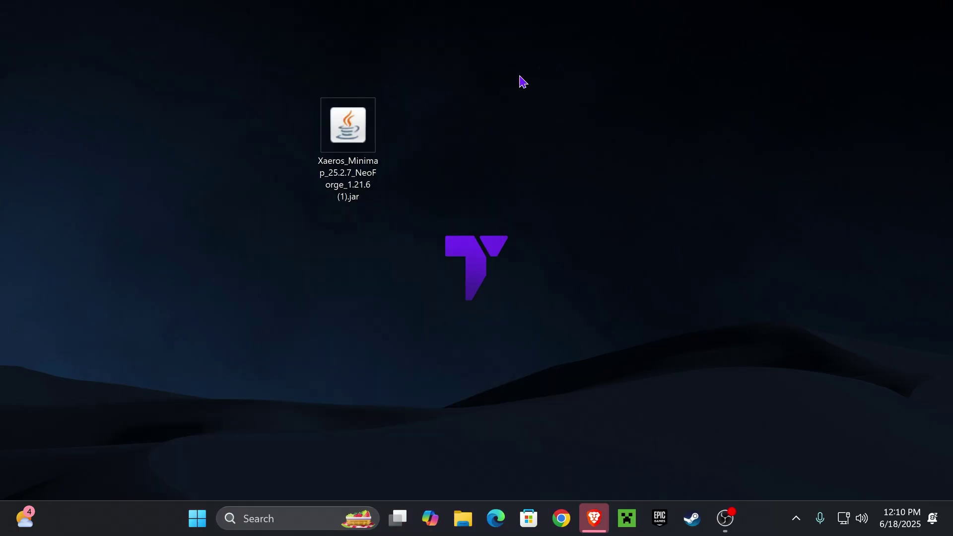
{"action": "left_click_drag", "start_coordinate": [462, 105], "coordinate": [402, 70]}
{"action": "left_click", "coordinate": [371, 140]}
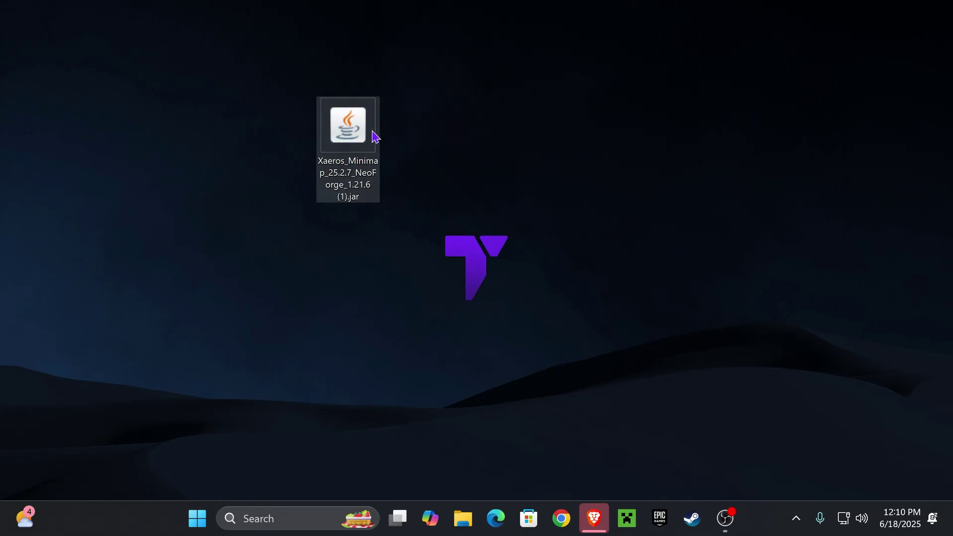
{"action": "left_click", "coordinate": [459, 127]}
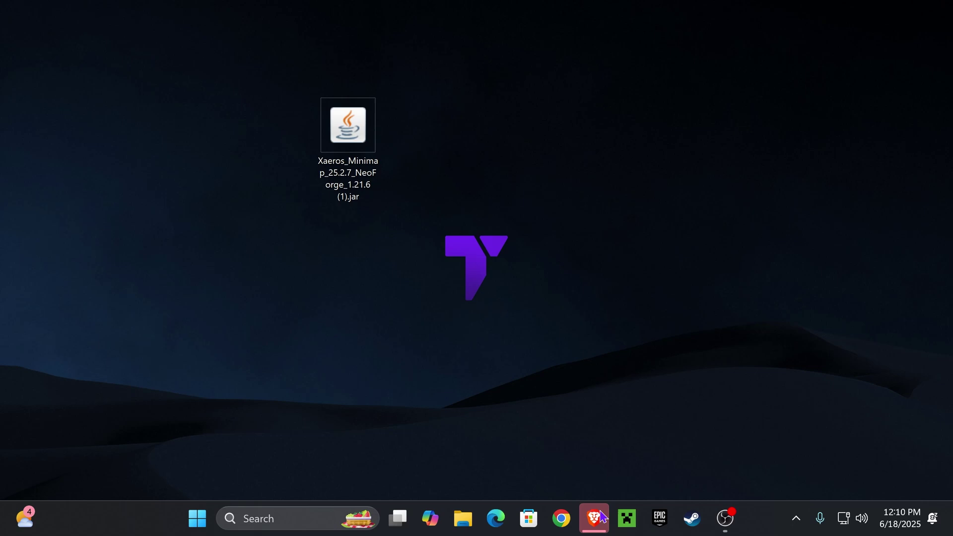
{"action": "left_click", "coordinate": [376, 129]}
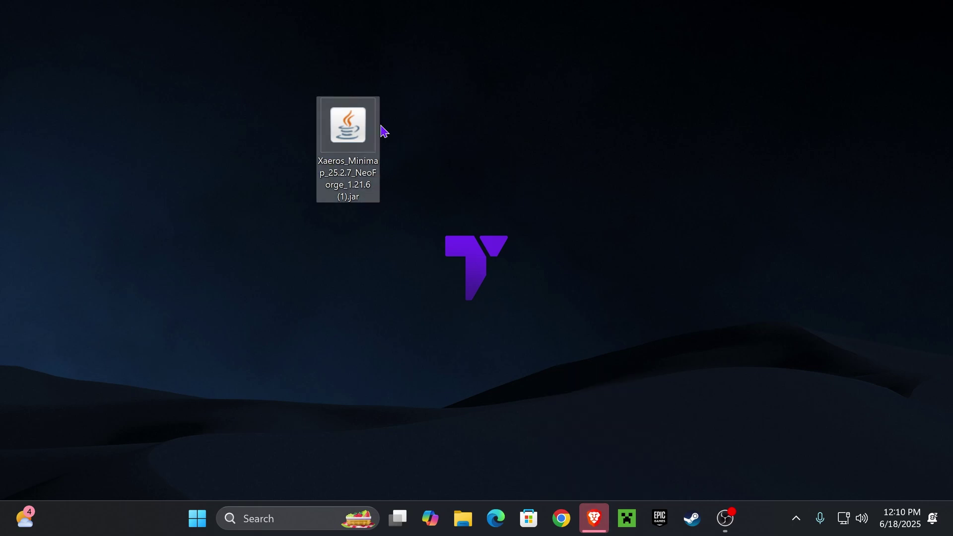
- Return to the browser's NeoForge installation guide and open the official NeoForged website from its Step 1 download section
{"action": "left_click", "coordinate": [596, 519]}
{"action": "left_click", "coordinate": [377, 15]}
{"action": "scroll", "coordinate": [482, 234], "scroll_direction": "down", "scroll_amount": 1}
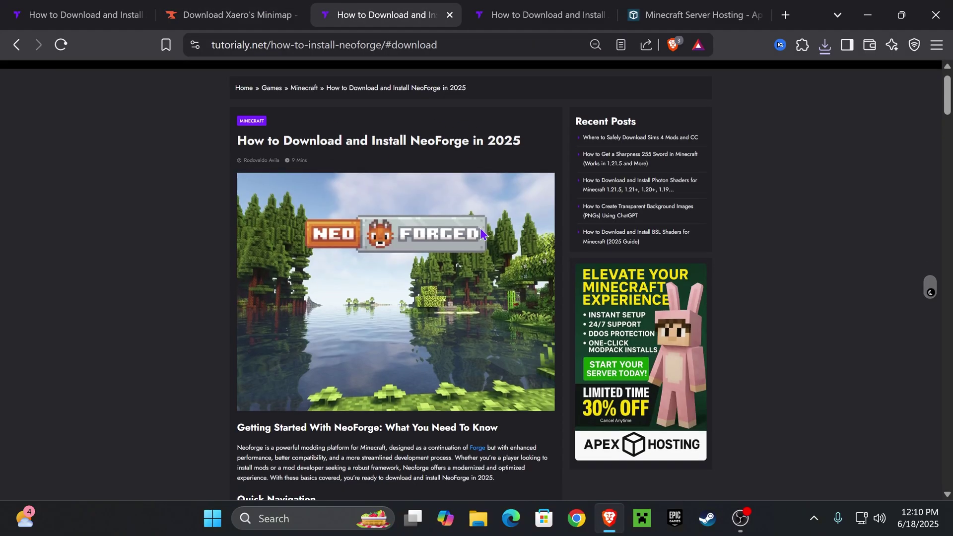
{"action": "scroll", "coordinate": [477, 209], "scroll_direction": "down", "scroll_amount": 8}
{"action": "scroll", "coordinate": [466, 178], "scroll_direction": "up", "scroll_amount": 9}
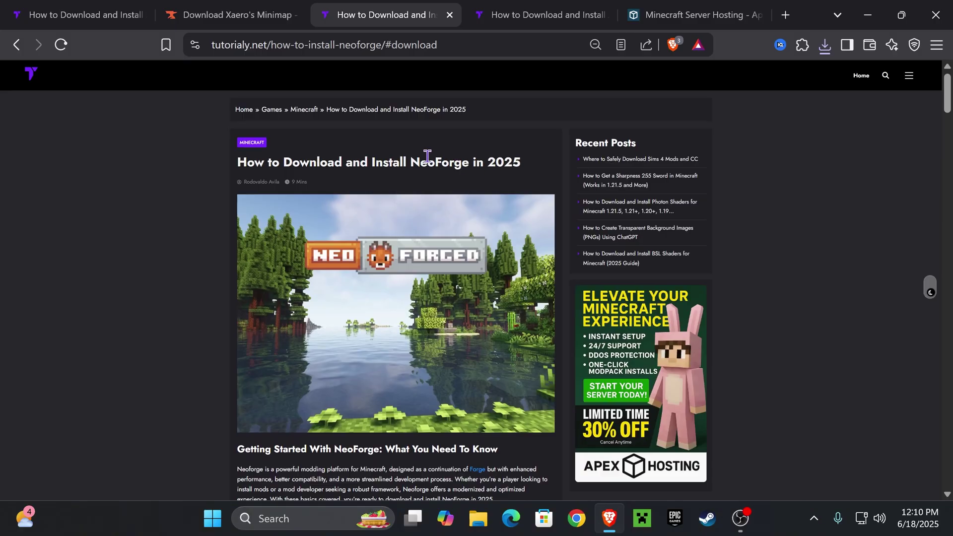
{"action": "scroll", "coordinate": [429, 155], "scroll_direction": "down", "scroll_amount": 4}
{"action": "scroll", "coordinate": [433, 154], "scroll_direction": "up", "scroll_amount": 4}
{"action": "scroll", "coordinate": [492, 169], "scroll_direction": "down", "scroll_amount": 15}
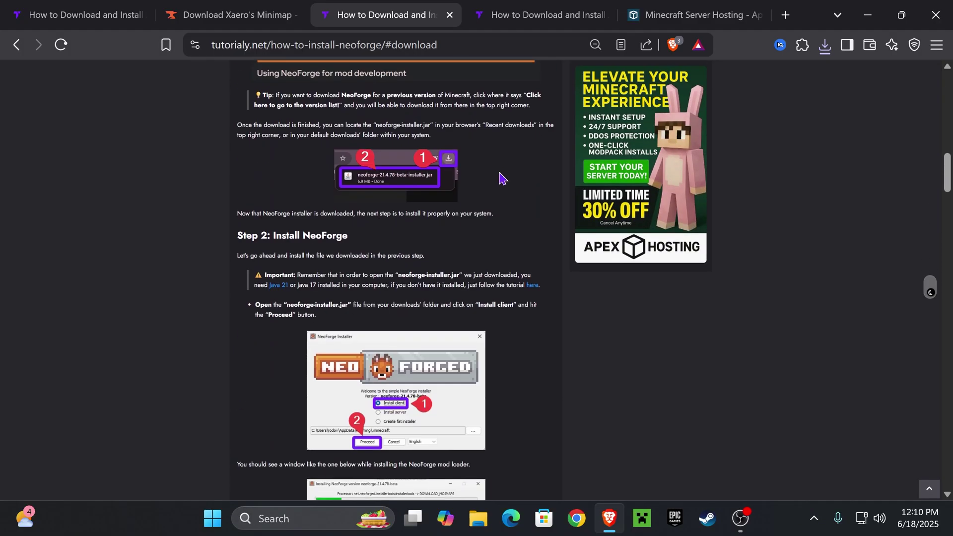
{"action": "scroll", "coordinate": [502, 177], "scroll_direction": "up", "scroll_amount": 14}
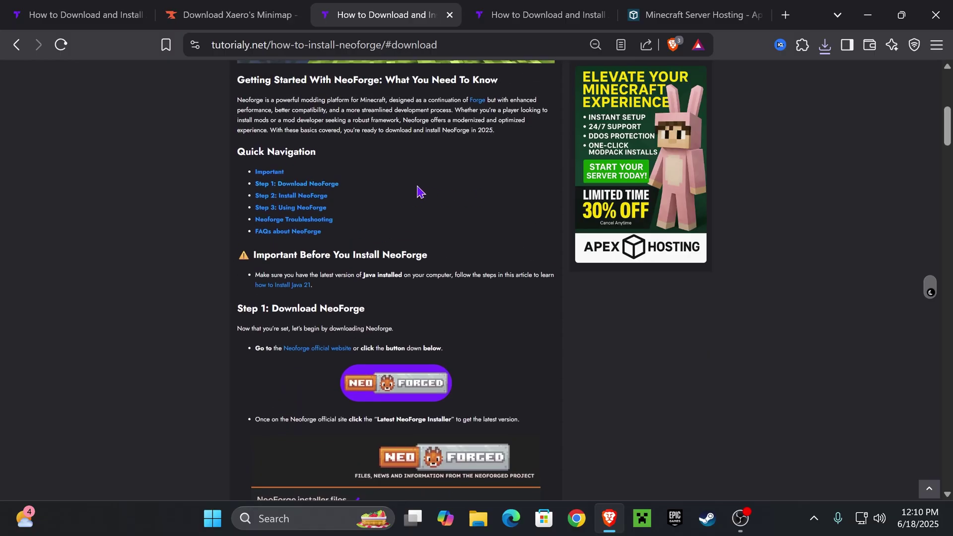
{"action": "left_click", "coordinate": [333, 187]}
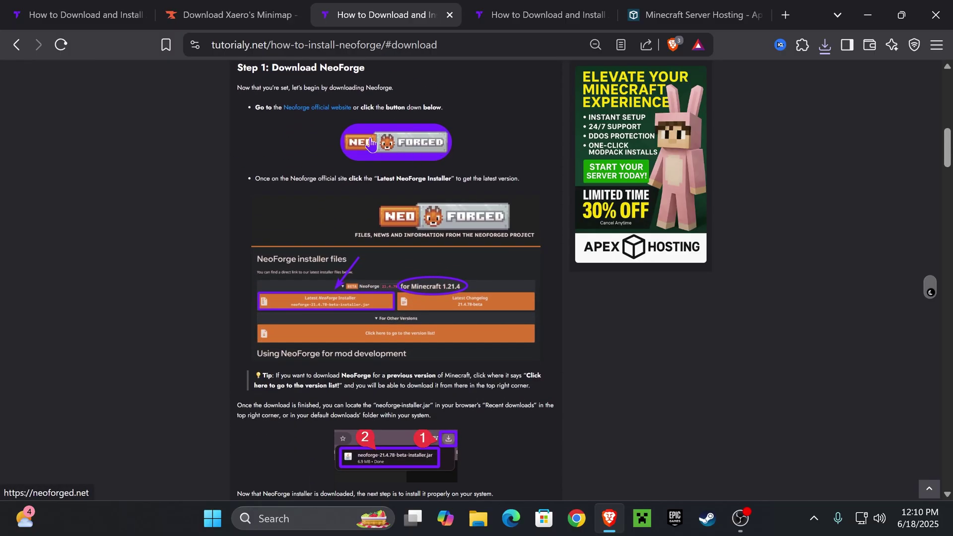
{"action": "left_click", "coordinate": [399, 145]}
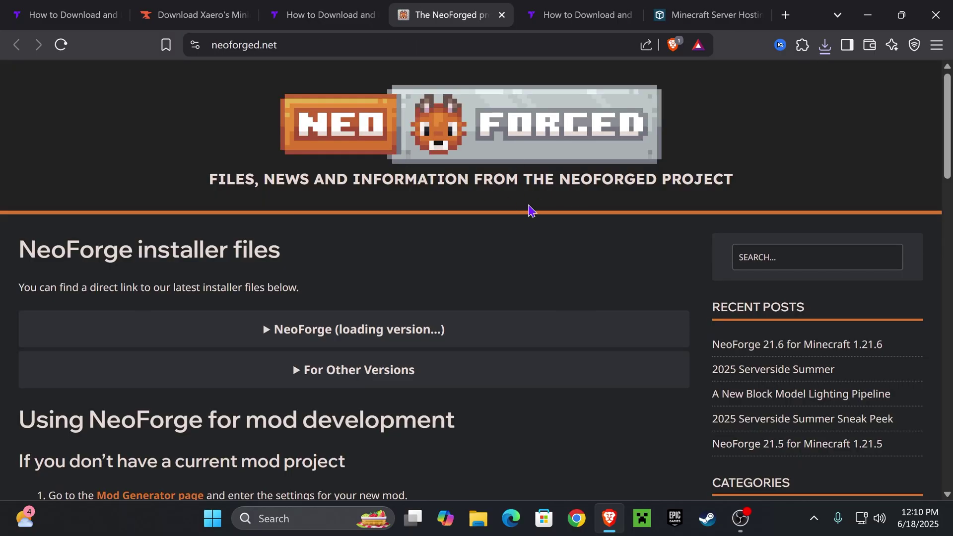
- Download the latest NeoForge installer for Minecraft 1.21.6, neoforge-21.6.5-beta-installer.jar
{"action": "scroll", "coordinate": [481, 178], "scroll_direction": "down", "scroll_amount": 1}
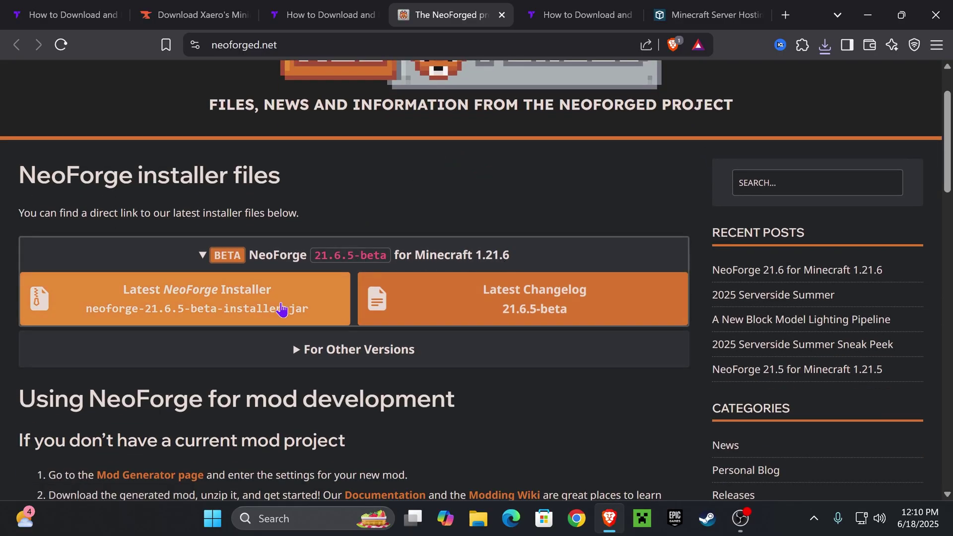
{"action": "left_click", "coordinate": [352, 349]}
{"action": "left_click", "coordinate": [368, 350]}
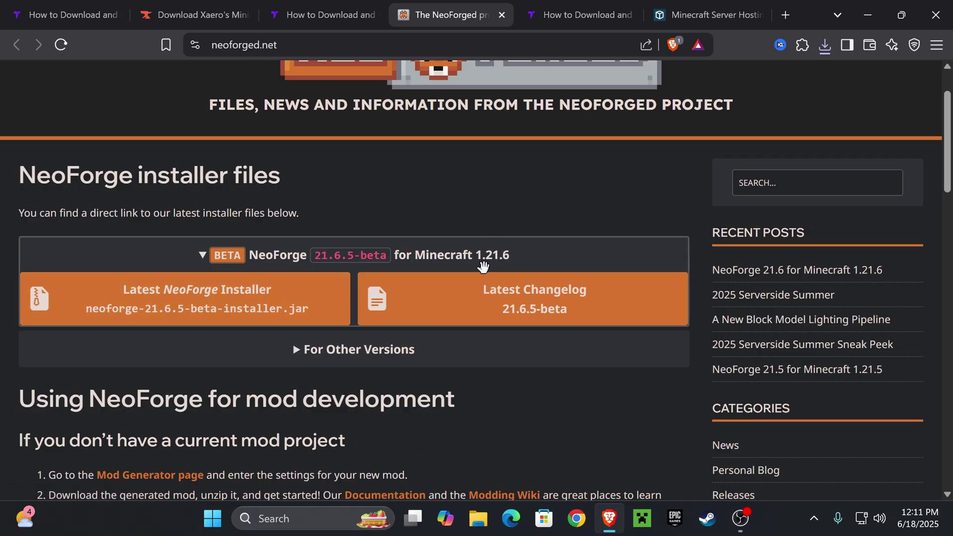
{"action": "left_click", "coordinate": [268, 302]}
{"action": "left_click", "coordinate": [351, 331]}
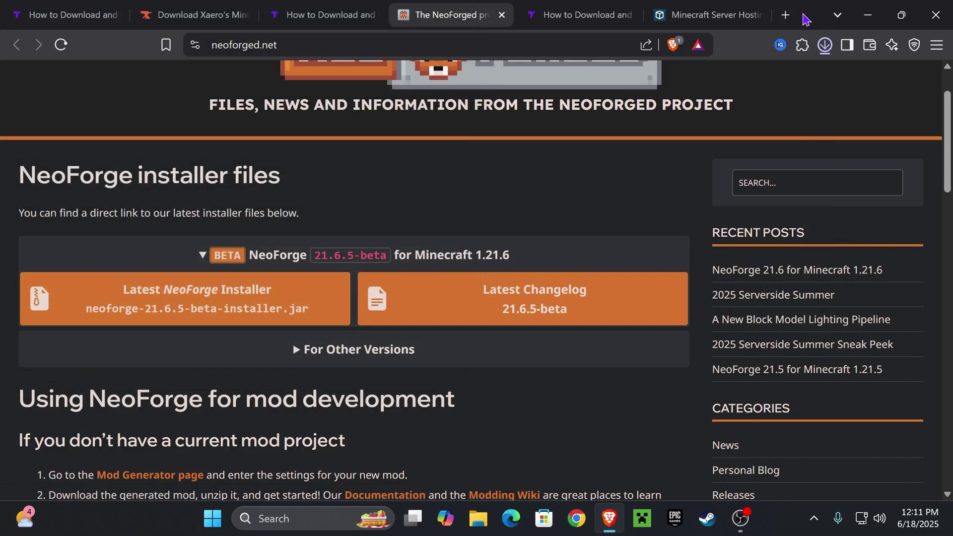
- Place neoforge-21.6.5-beta-installer (1).jar from the recent downloads on the desktop, with the Xaero's Minimap jar beside it
{"action": "left_click_drag", "start_coordinate": [809, 20], "coordinate": [368, 412]}
{"action": "left_click", "coordinate": [395, 425]}
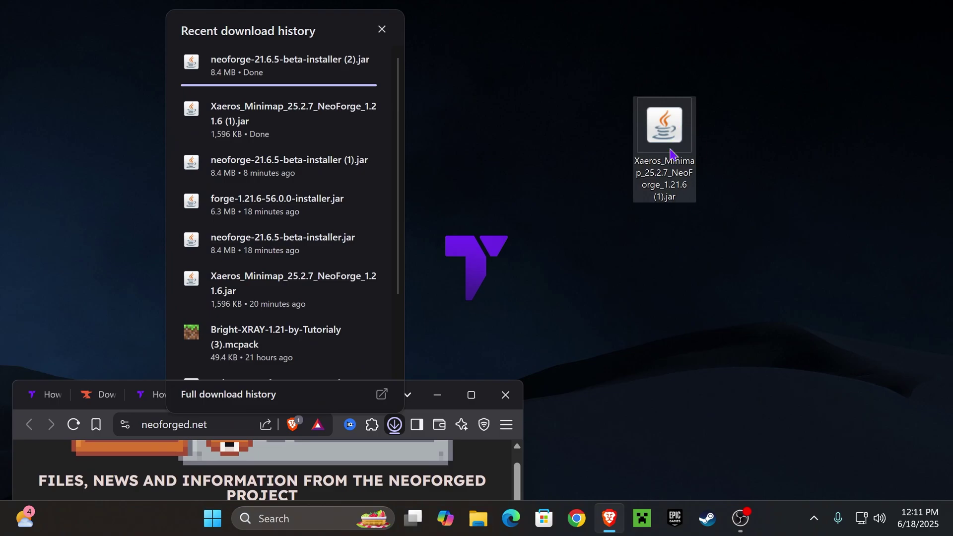
{"action": "left_click_drag", "start_coordinate": [347, 167], "coordinate": [479, 111]}
{"action": "left_click_drag", "start_coordinate": [664, 127], "coordinate": [477, 127]}
- Run the NeoForge installer from the desktop and start the client installation into the .minecraft folder
{"action": "left_click", "coordinate": [406, 149]}
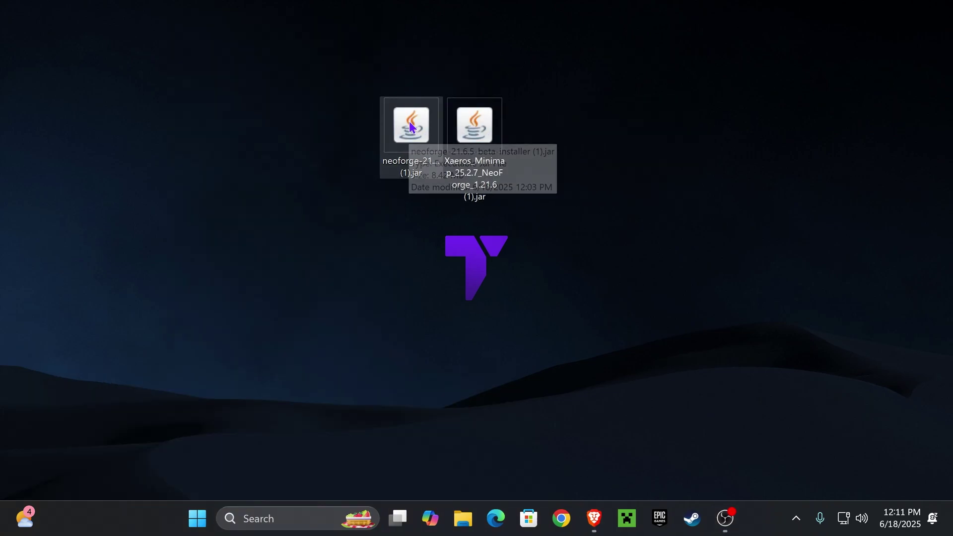
{"action": "left_click", "coordinate": [410, 142]}
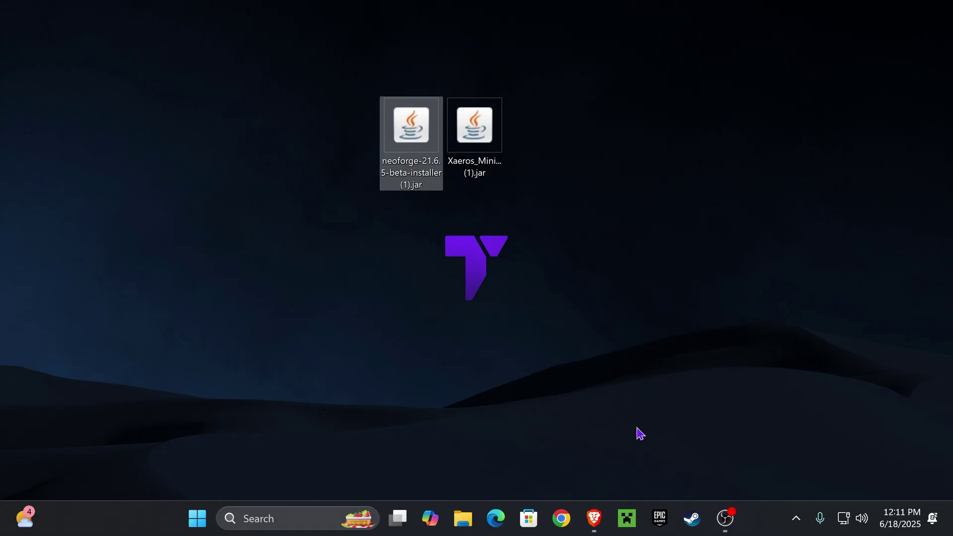
{"action": "left_click", "coordinate": [443, 223]}
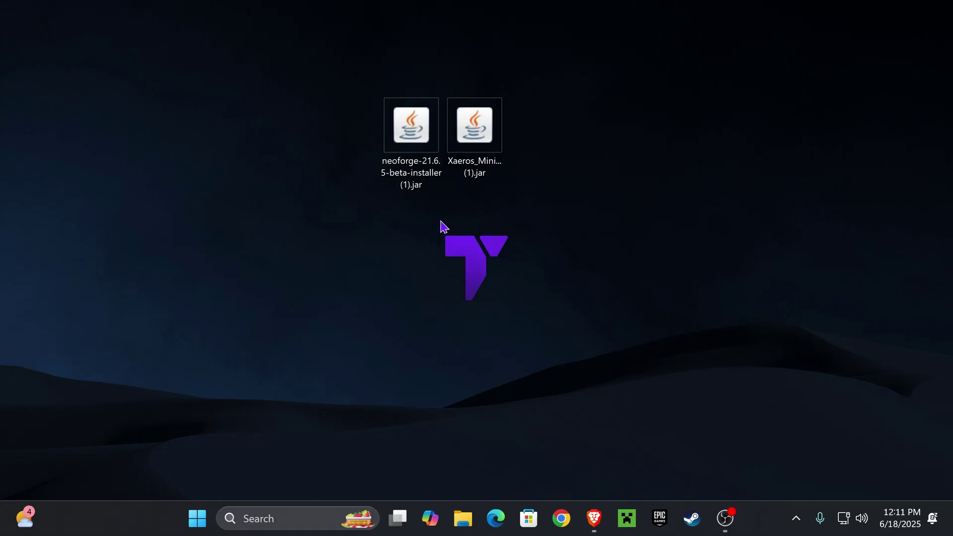
{"action": "left_click", "coordinate": [425, 120]}
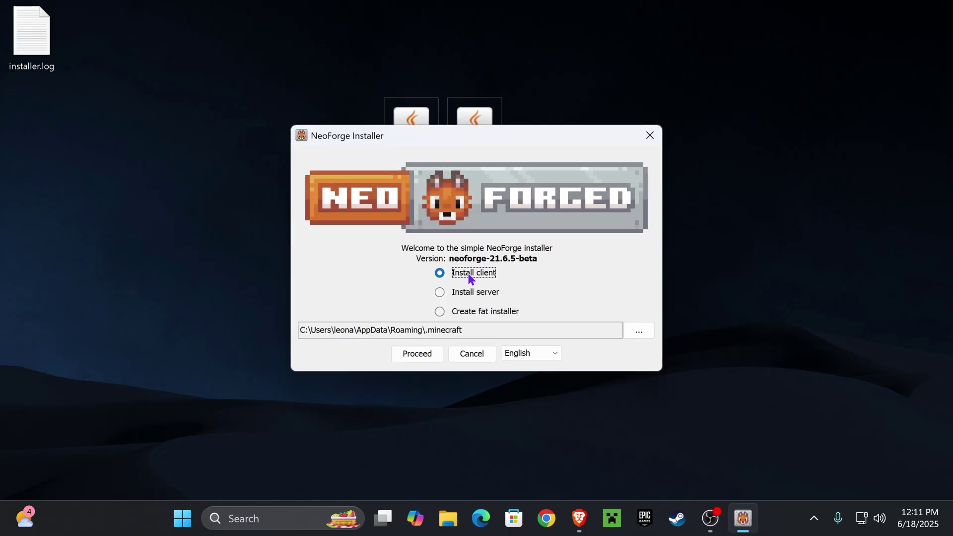
{"action": "left_click", "coordinate": [432, 353]}
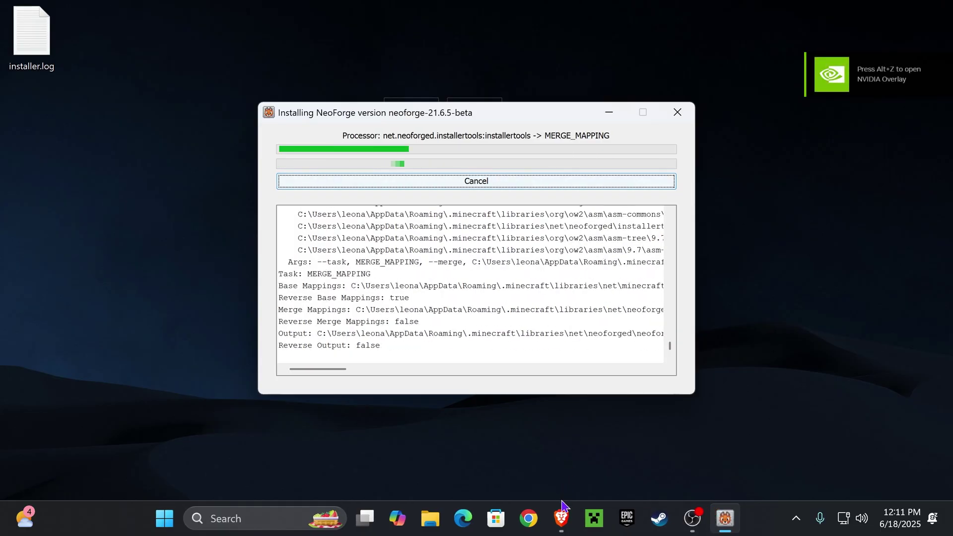
- Switch to the browser and examine the Java 21 guide's download and installation instructions
{"action": "left_click", "coordinate": [562, 516]}
{"action": "scroll", "coordinate": [469, 189], "scroll_direction": "down", "scroll_amount": 8}
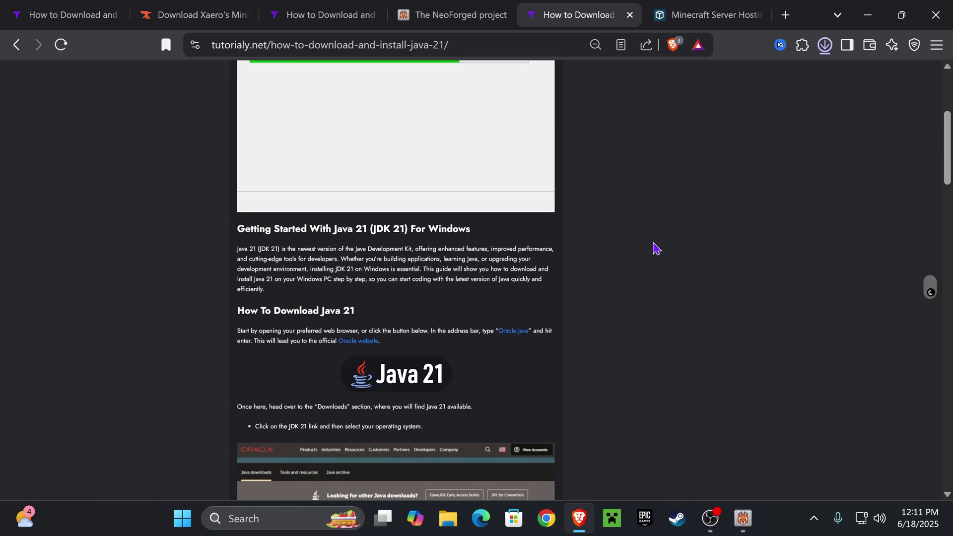
{"action": "scroll", "coordinate": [709, 267], "scroll_direction": "up", "scroll_amount": 3}
{"action": "scroll", "coordinate": [715, 271], "scroll_direction": "down", "scroll_amount": 3}
{"action": "scroll", "coordinate": [738, 241], "scroll_direction": "up", "scroll_amount": 8}
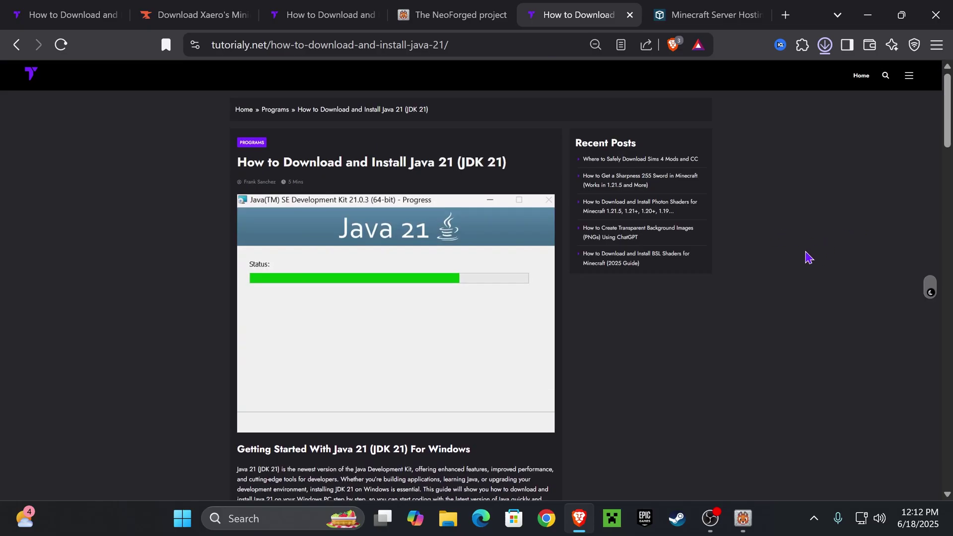
{"action": "scroll", "coordinate": [808, 256], "scroll_direction": "down", "scroll_amount": 15}
{"action": "scroll", "coordinate": [555, 239], "scroll_direction": "up", "scroll_amount": 7}
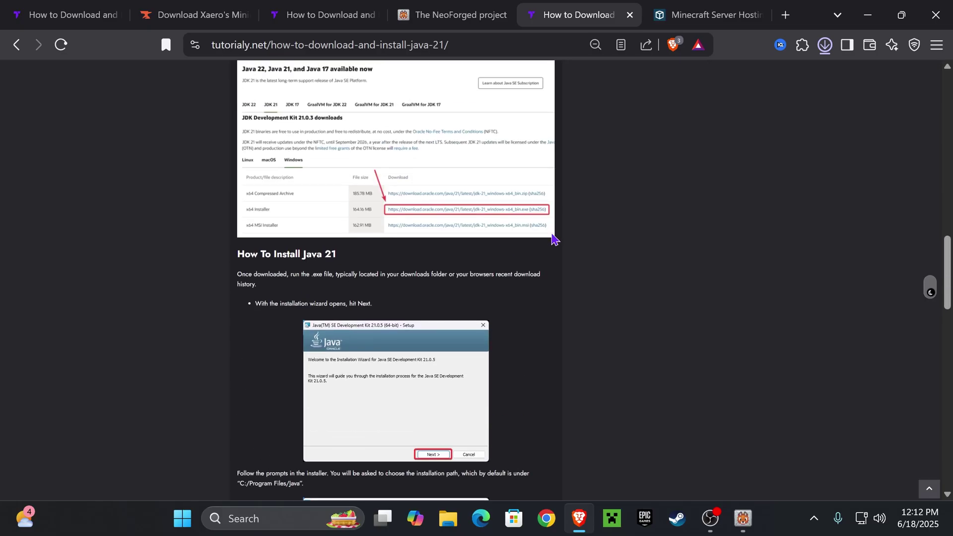
{"action": "scroll", "coordinate": [555, 239], "scroll_direction": "up", "scroll_amount": 5}
{"action": "scroll", "coordinate": [719, 183], "scroll_direction": "down", "scroll_amount": 5}
{"action": "scroll", "coordinate": [646, 168], "scroll_direction": "down", "scroll_amount": 6}
{"action": "scroll", "coordinate": [496, 166], "scroll_direction": "up", "scroll_amount": 2}
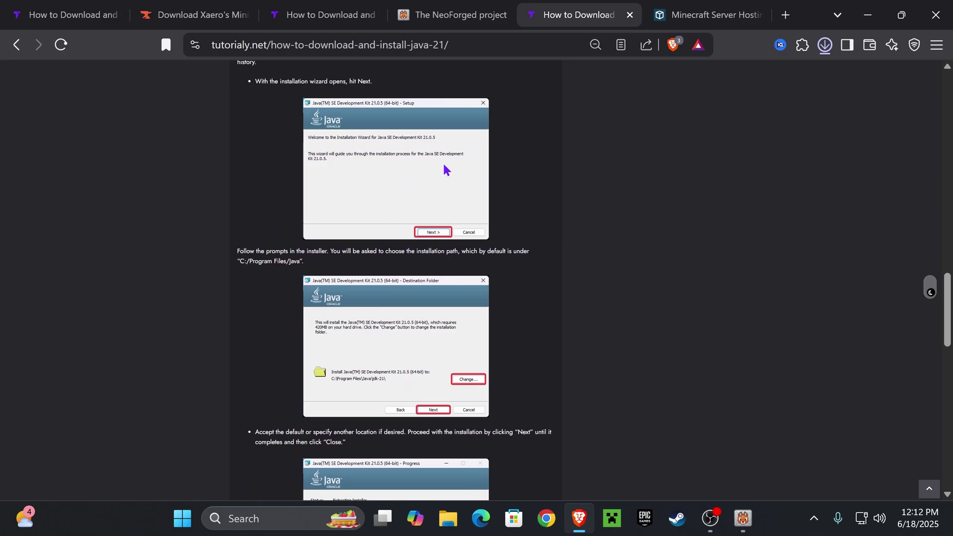
- Finish reading the Java 21 installation guide, then return to the NeoForge installer and acknowledge the completed installation
{"action": "scroll", "coordinate": [446, 170], "scroll_direction": "down", "scroll_amount": 6}
{"action": "scroll", "coordinate": [451, 190], "scroll_direction": "up", "scroll_amount": 3}
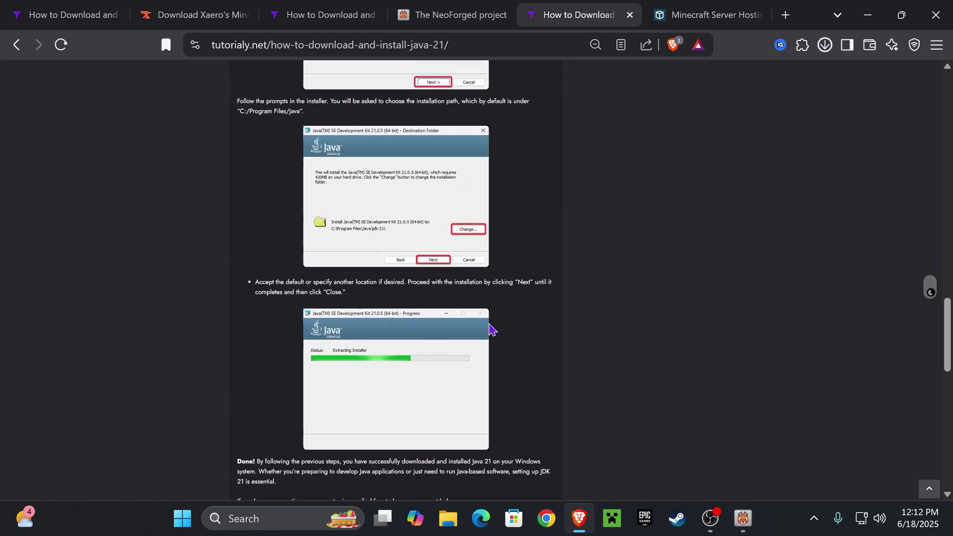
{"action": "left_click", "coordinate": [868, 15]}
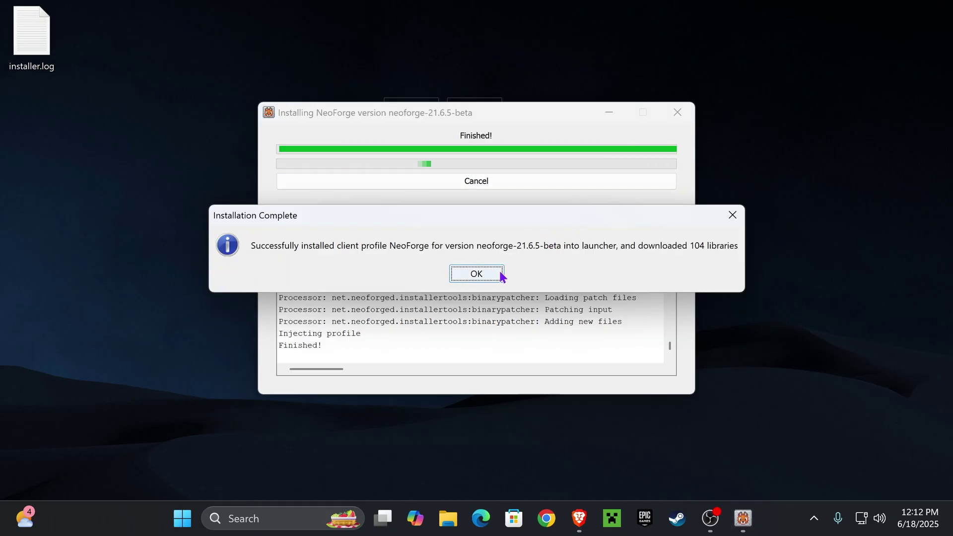
{"action": "left_click", "coordinate": [476, 274]}
- Delete the NeoForge installer and installer.log from the desktop, and reposition the remaining Xaero's Minimap jar
{"action": "left_click_drag", "start_coordinate": [311, 29], "coordinate": [400, 175]}
{"action": "key", "text": "Delete"}
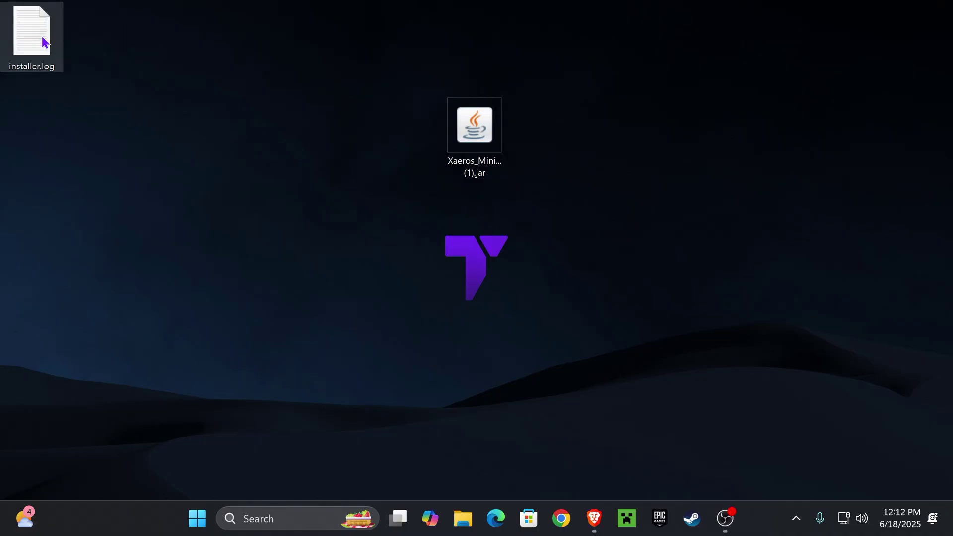
{"action": "left_click_drag", "start_coordinate": [467, 127], "coordinate": [340, 127]}
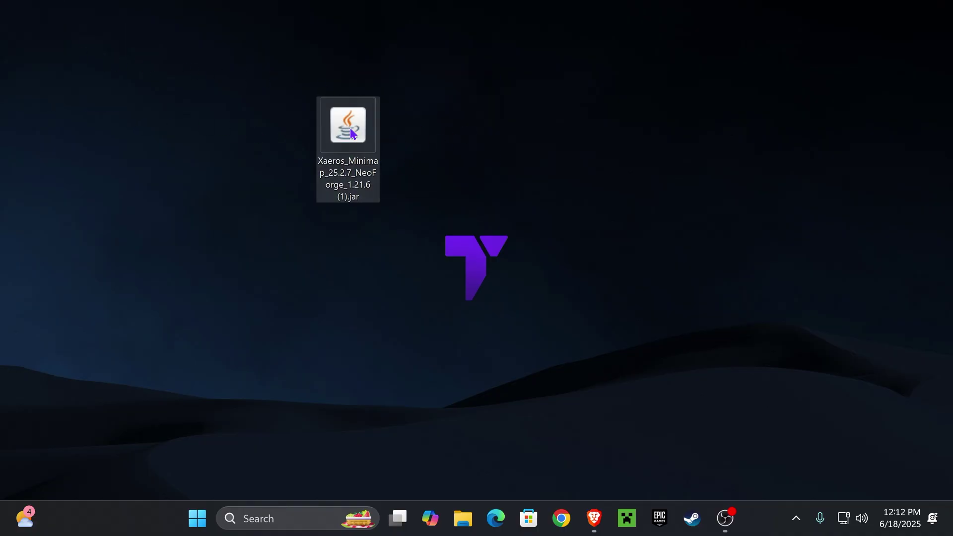
{"action": "left_click", "coordinate": [565, 196]}
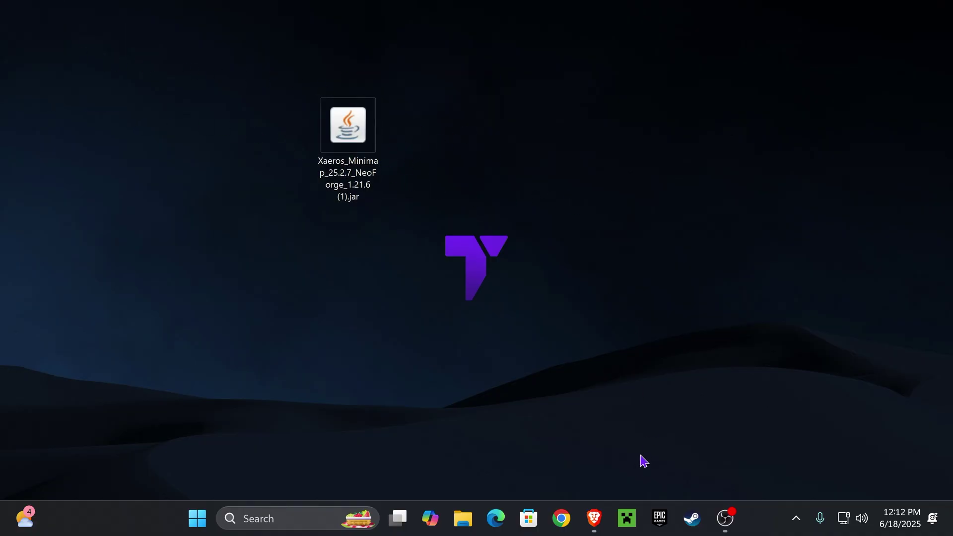
- Open the Minecraft Launcher and include modded versions in the Java Edition installations list
{"action": "left_click", "coordinate": [628, 521]}
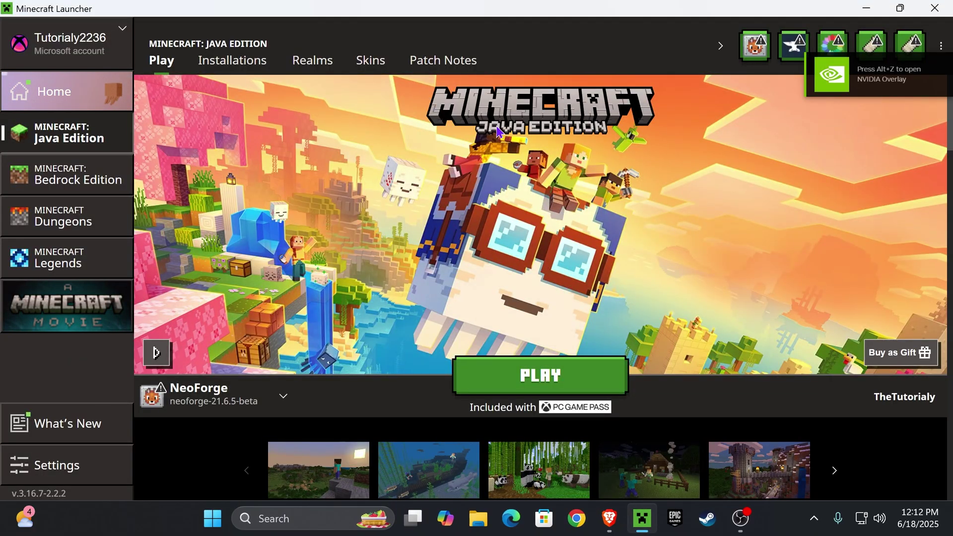
{"action": "mouse_move", "coordinate": [224, 400]}
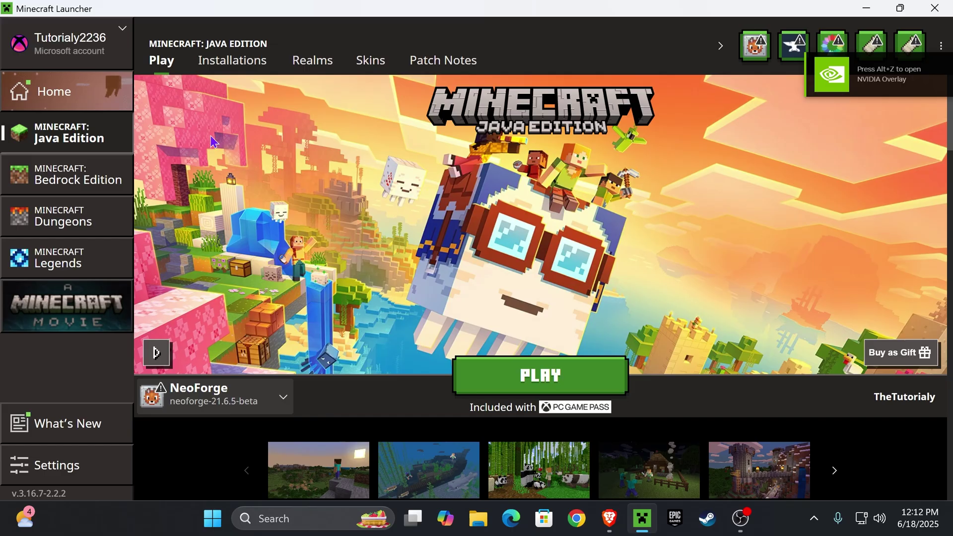
{"action": "left_click", "coordinate": [231, 60]}
{"action": "left_click", "coordinate": [784, 110]}
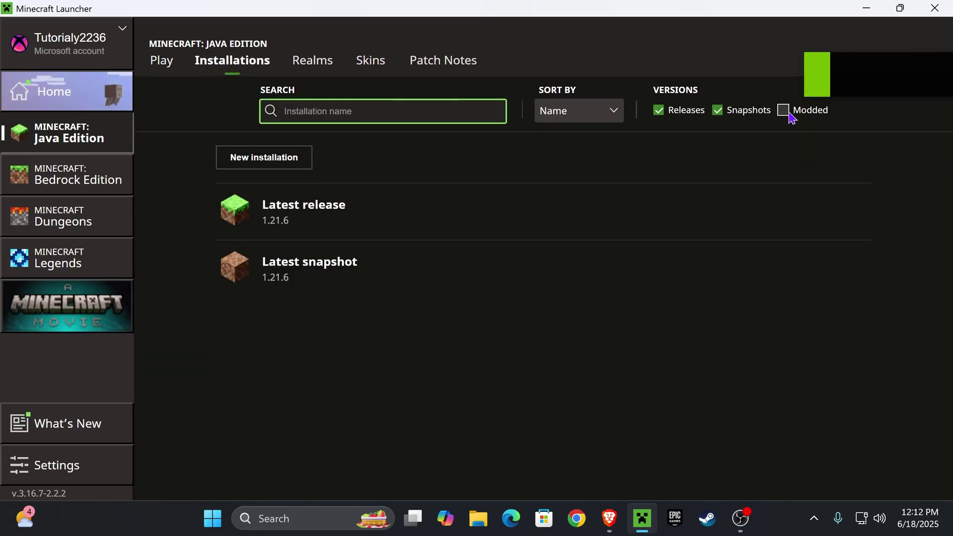
{"action": "left_click", "coordinate": [785, 110]}
{"action": "left_click", "coordinate": [69, 133]}
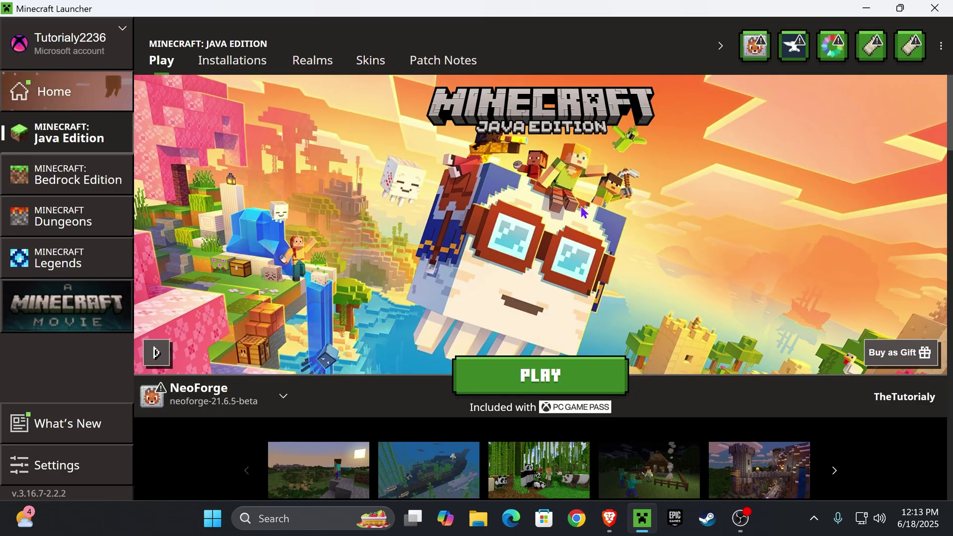
- Open the .minecraft game folder of the NeoForge installation, neoforge-21.6.5-beta, and look through its contents
{"action": "left_click", "coordinate": [237, 62]}
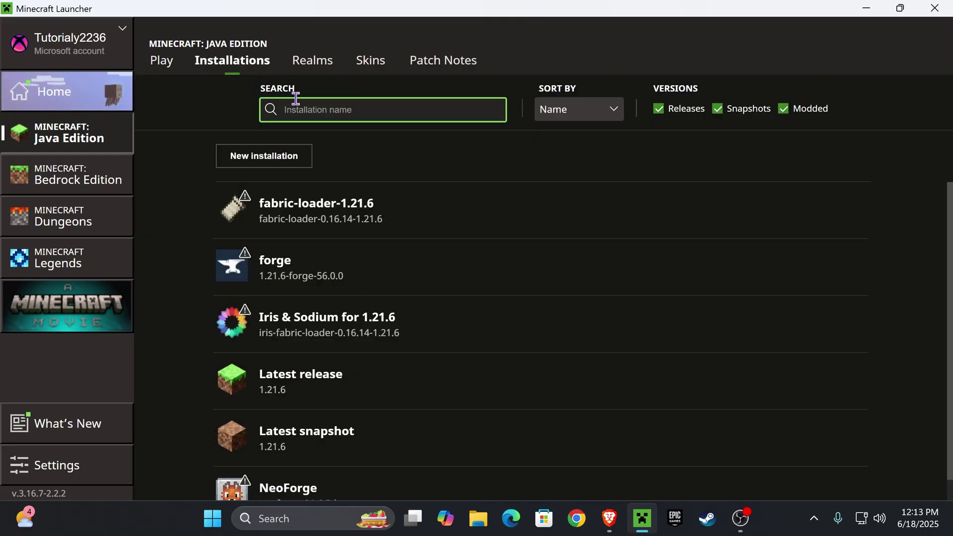
{"action": "scroll", "coordinate": [430, 219], "scroll_direction": "down", "scroll_amount": 1}
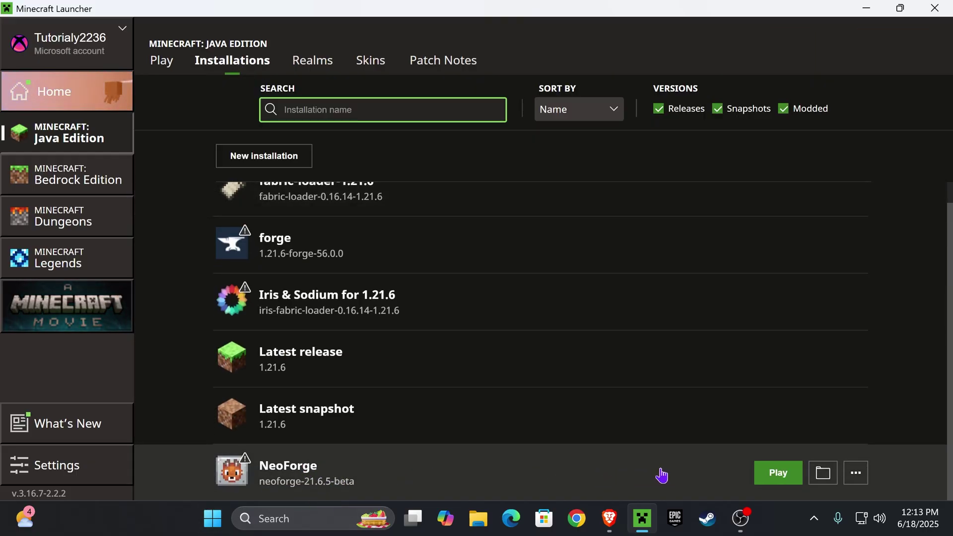
{"action": "left_click", "coordinate": [832, 478]}
{"action": "scroll", "coordinate": [691, 208], "scroll_direction": "down", "scroll_amount": 5}
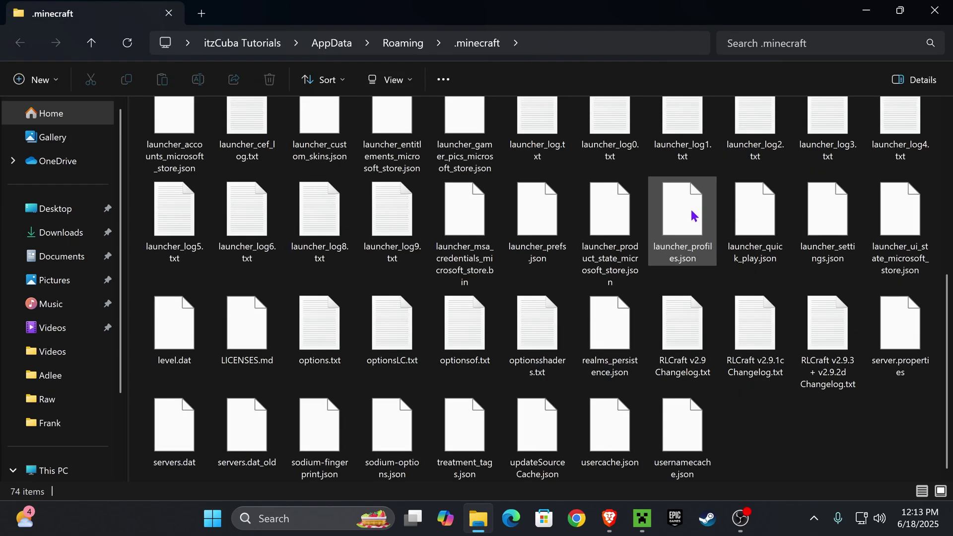
{"action": "scroll", "coordinate": [676, 219], "scroll_direction": "up", "scroll_amount": 5}
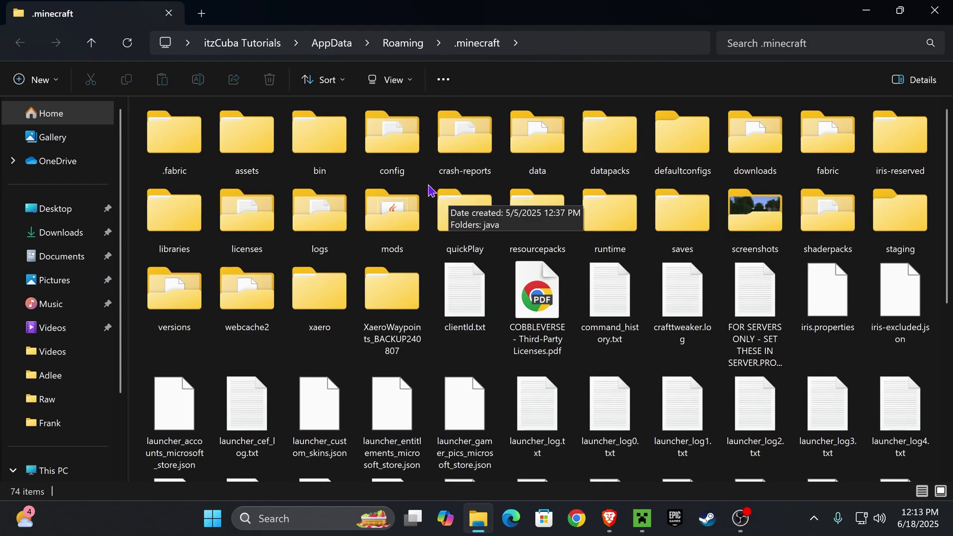
- Delete the existing mods folder in .minecraft and create a new folder named mods
{"action": "left_click", "coordinate": [392, 233]}
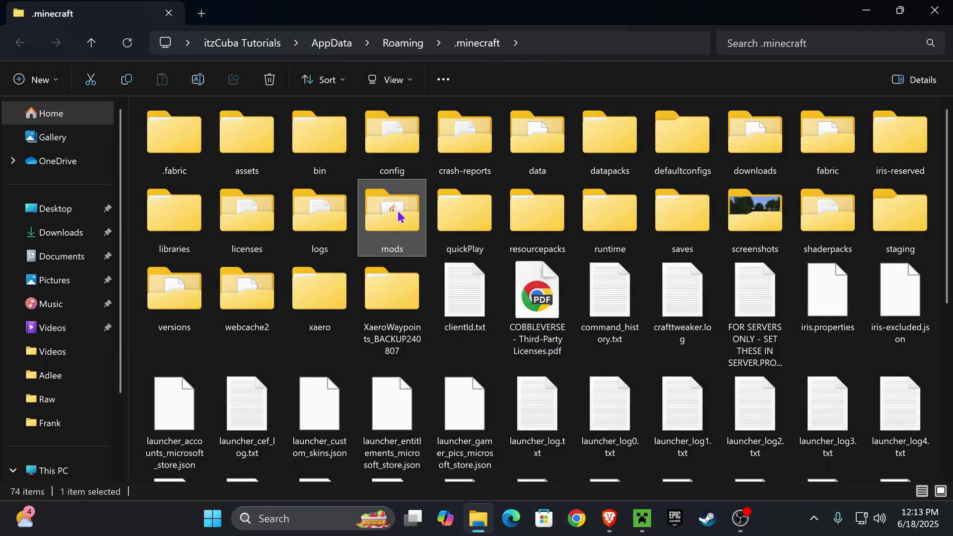
{"action": "key", "text": "Delete"}
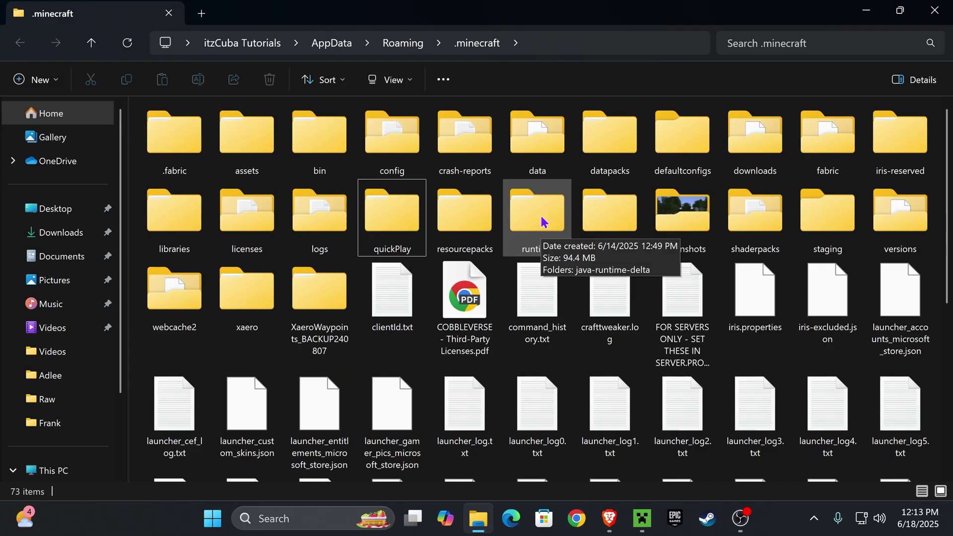
{"action": "left_click", "coordinate": [31, 79]}
{"action": "left_click", "coordinate": [45, 113]}
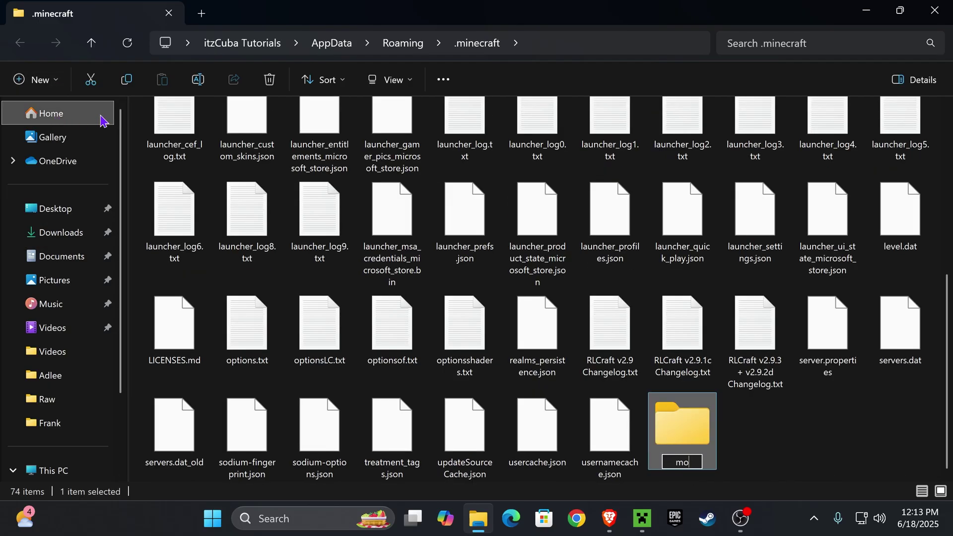
{"action": "left_click", "coordinate": [824, 436]}
{"action": "left_click_drag", "start_coordinate": [695, 434], "coordinate": [700, 436]}
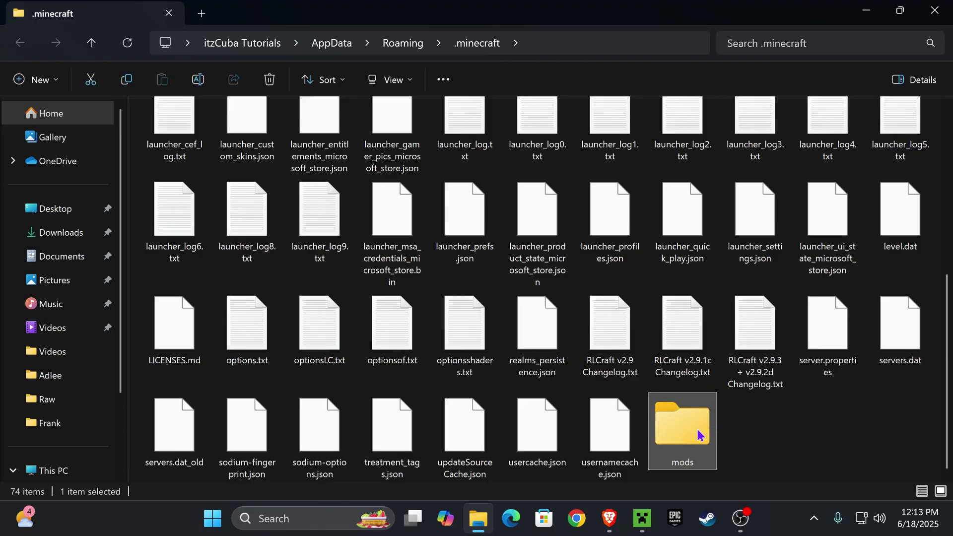
- Move Xaeros_Minimap_25.2.7_NeoForge_1.21.6 (1).jar from the desktop into the new mods folder
{"action": "double_click", "coordinate": [690, 430]}
{"action": "left_click_drag", "start_coordinate": [669, 7], "coordinate": [619, 209]}
{"action": "left_click", "coordinate": [866, 8]}
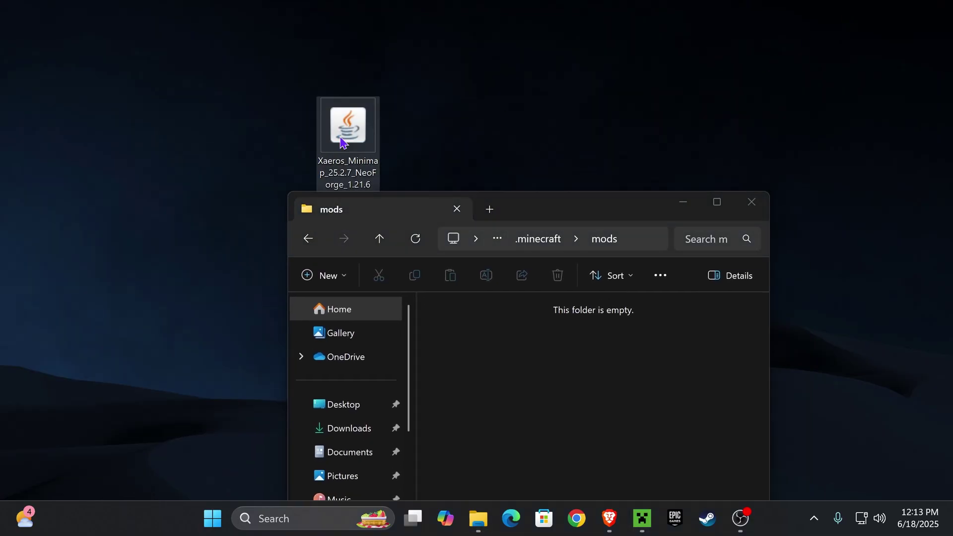
{"action": "left_click_drag", "start_coordinate": [412, 45], "coordinate": [475, 70]}
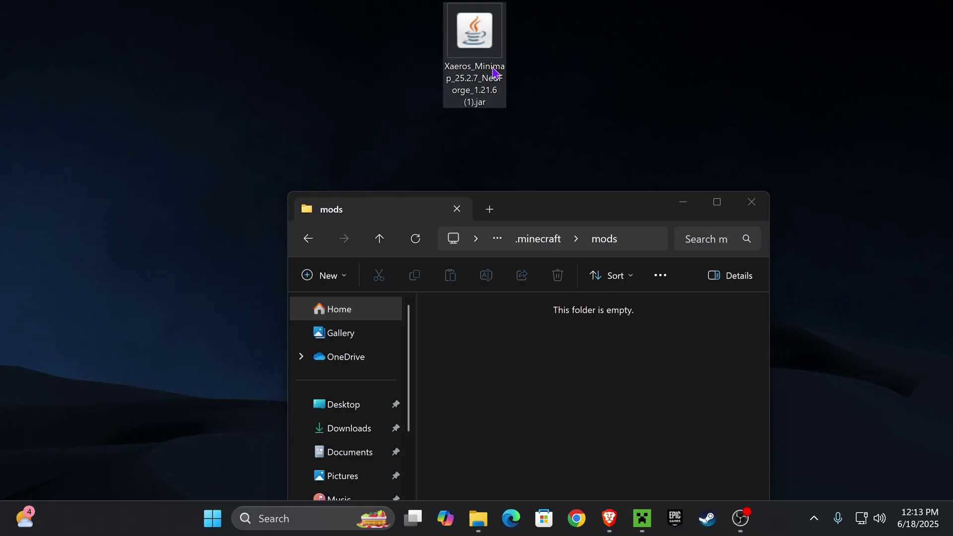
{"action": "left_click_drag", "start_coordinate": [596, 197], "coordinate": [581, 147]}
{"action": "left_click_drag", "start_coordinate": [479, 59], "coordinate": [501, 313]}
{"action": "left_click_drag", "start_coordinate": [579, 158], "coordinate": [571, 1]}
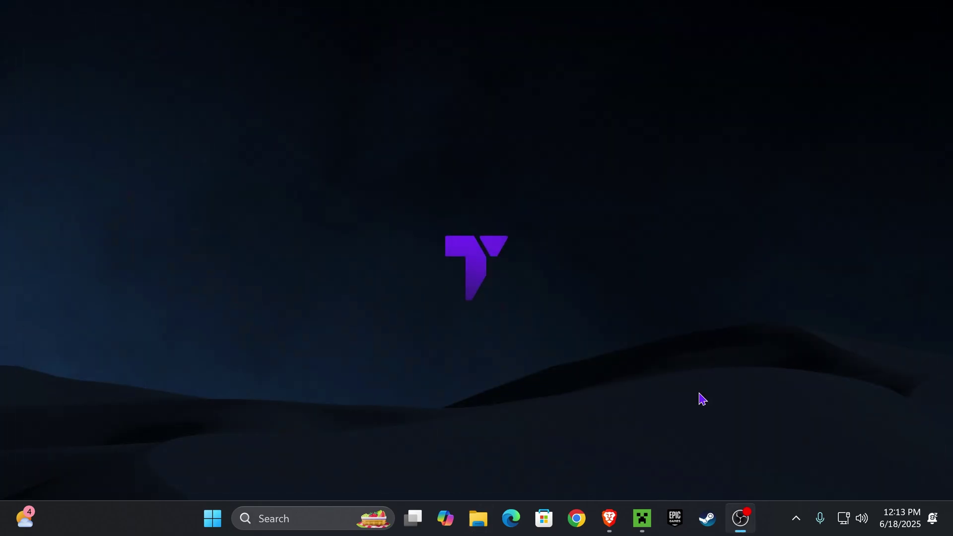
- Switch back to the Minecraft Launcher for the NeoForge game and move the character in a singleplayer world
{"action": "left_click", "coordinate": [633, 521]}
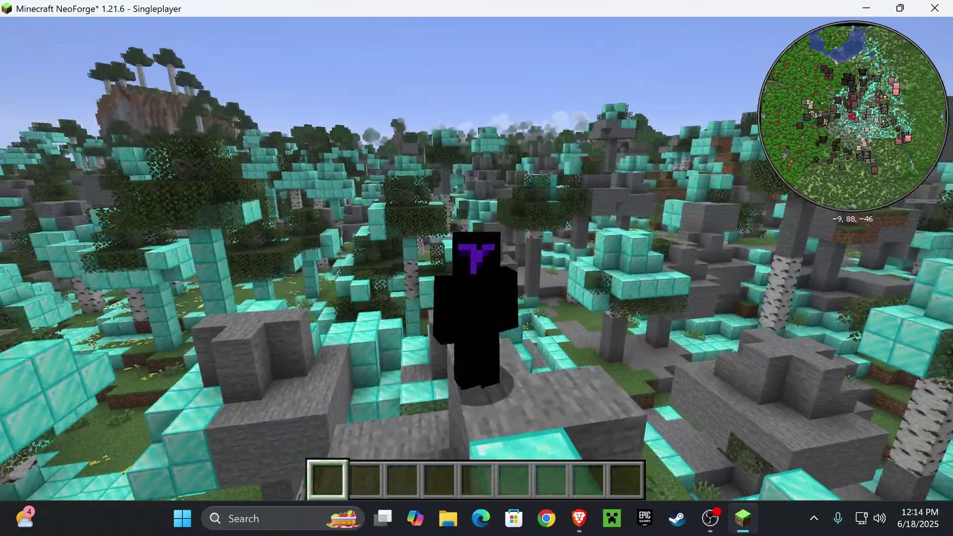
{"action": "key", "text": "w"}
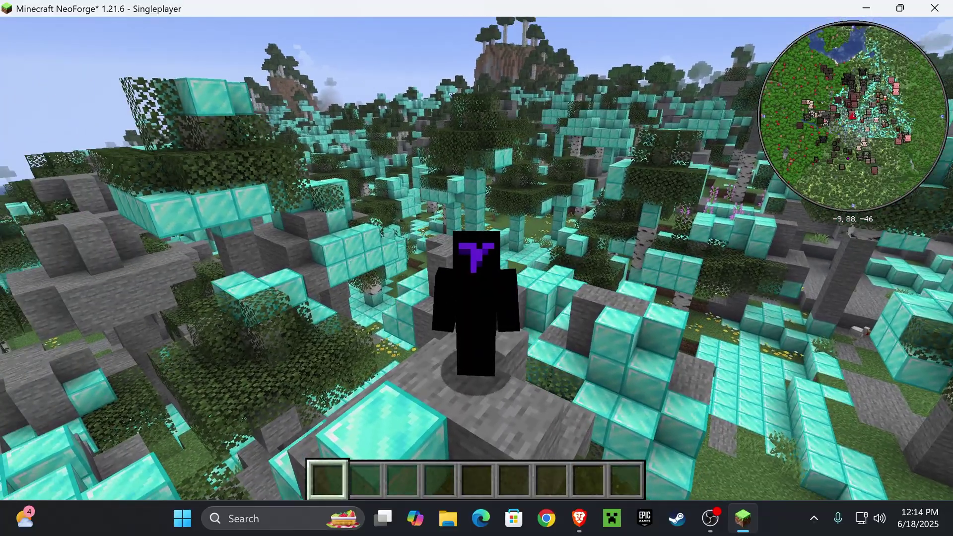
- Examine the minimap settings, including the Change Position mode, and view the waypoint list of the current world
{"action": "key", "text": "y"}
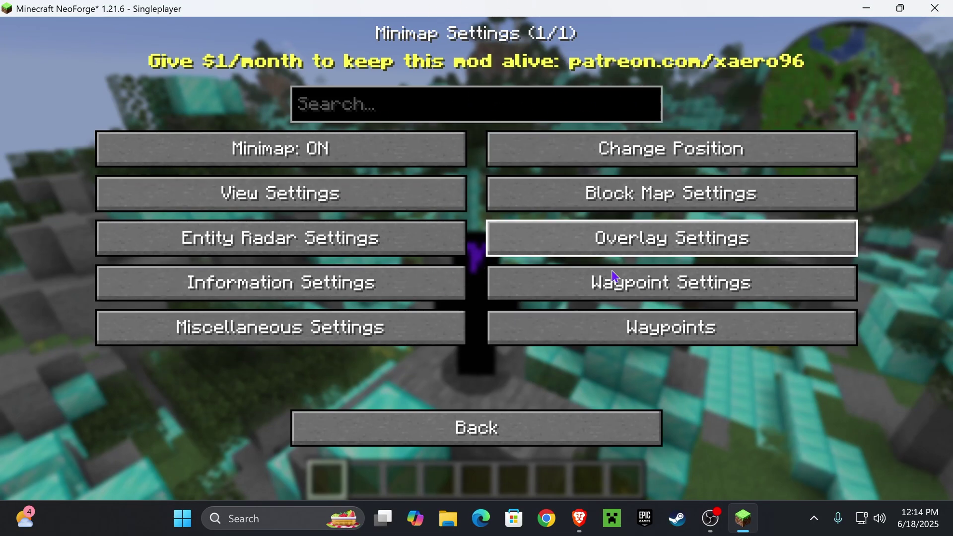
{"action": "left_click", "coordinate": [717, 149]}
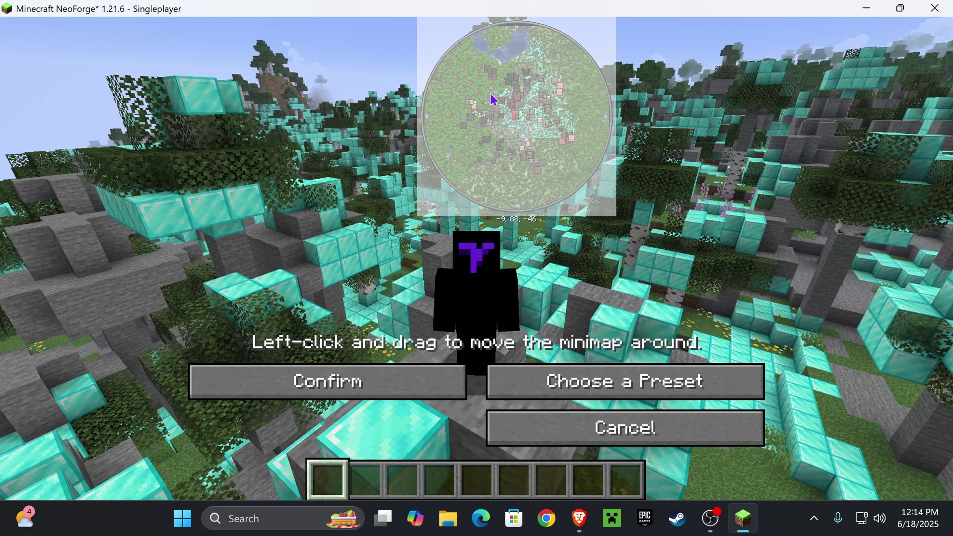
{"action": "left_click", "coordinate": [401, 388]}
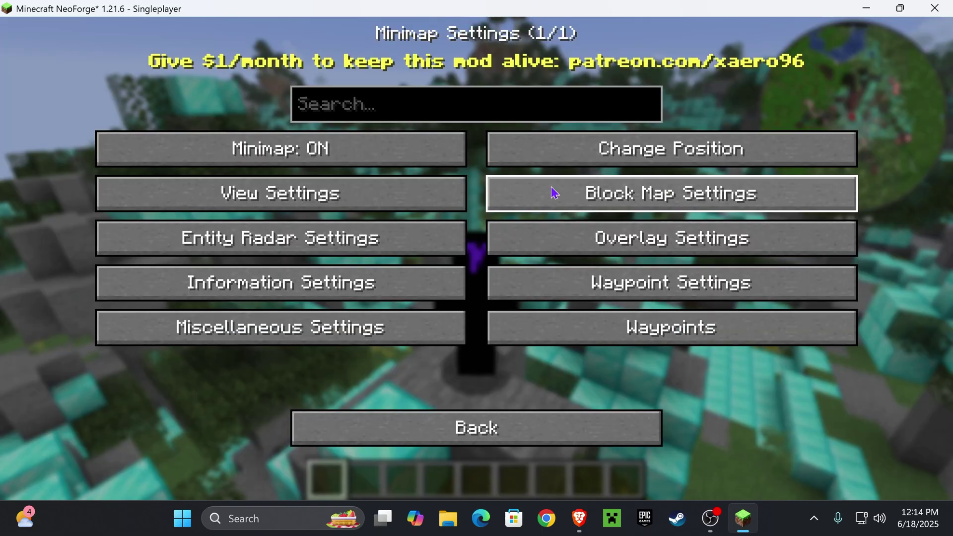
{"action": "left_click", "coordinate": [536, 437]}
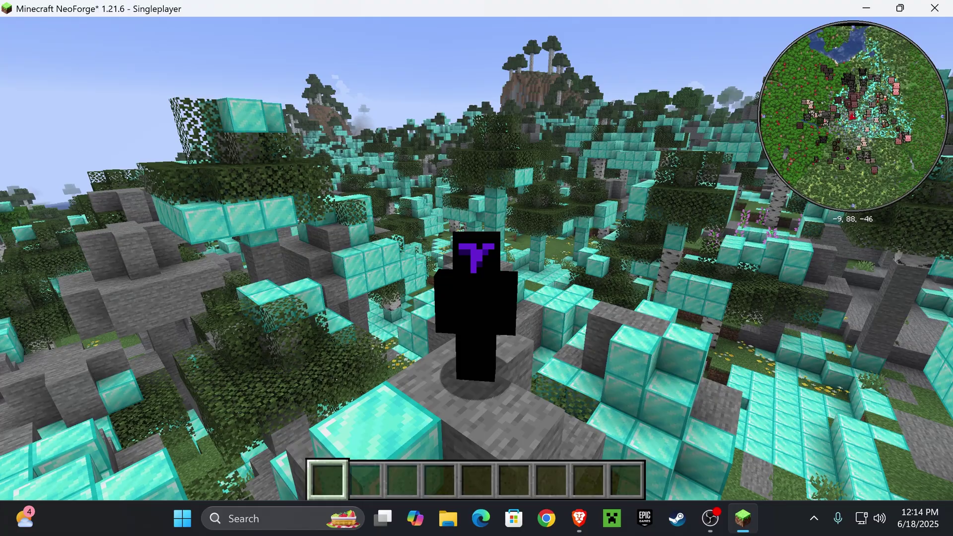
{"action": "key", "text": "u"}
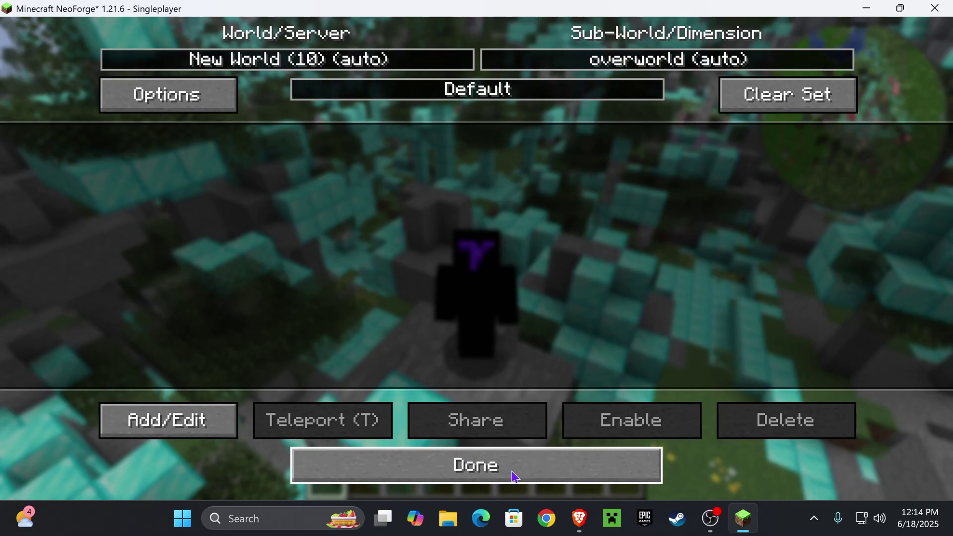
{"action": "left_click", "coordinate": [513, 477]}
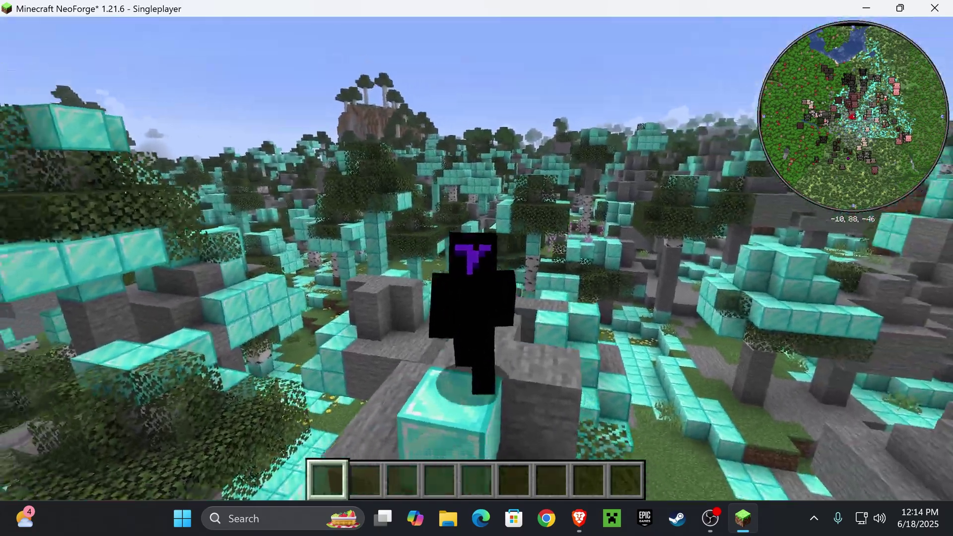